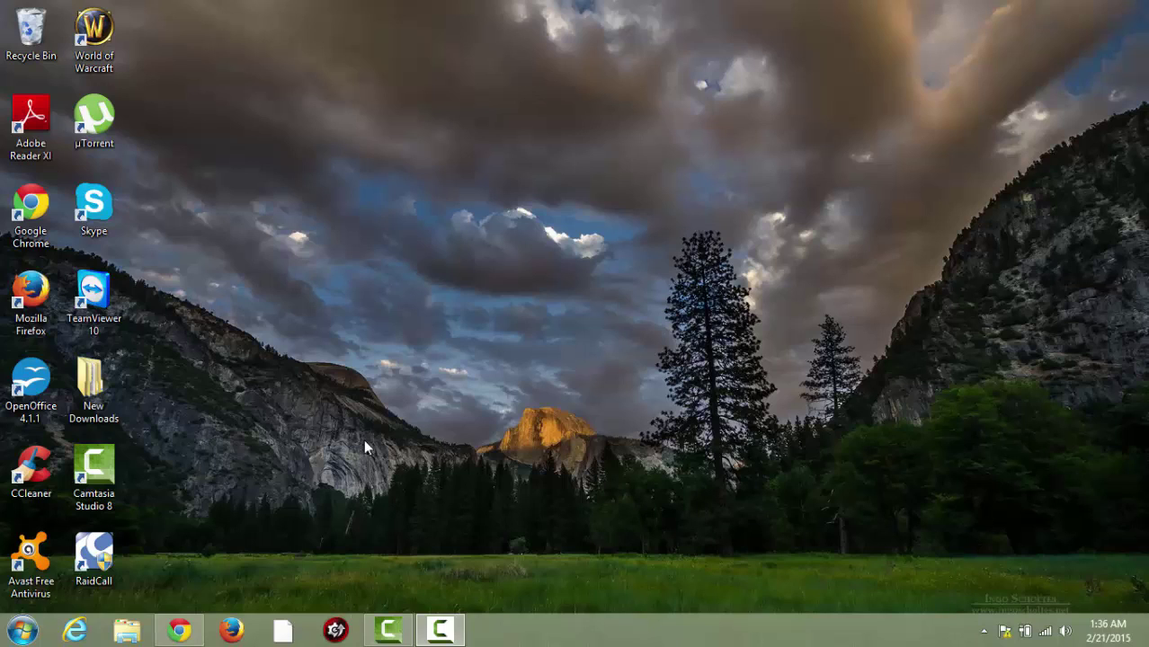
Step: Move the µTorrent shortcut away from the other desktop icons to an empty area of the sky
{"action": "left_click_drag", "start_coordinate": [94, 116], "coordinate": [851, 126]}
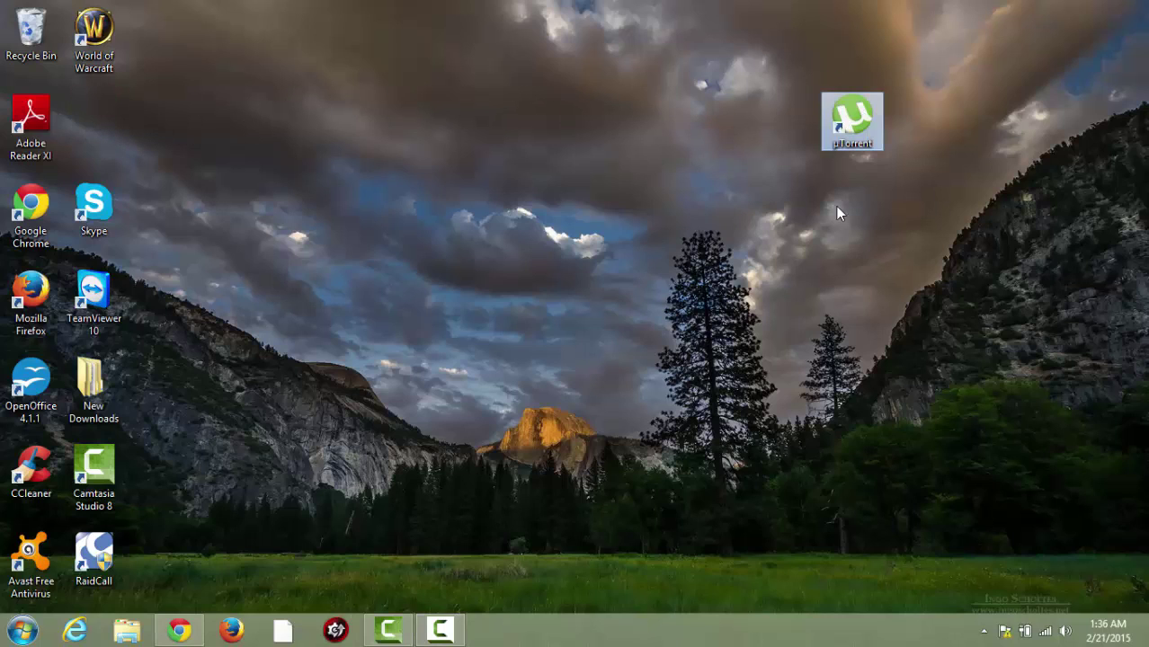
{"action": "left_click_drag", "start_coordinate": [734, 43], "coordinate": [986, 215]}
{"action": "left_click", "coordinate": [986, 216]}
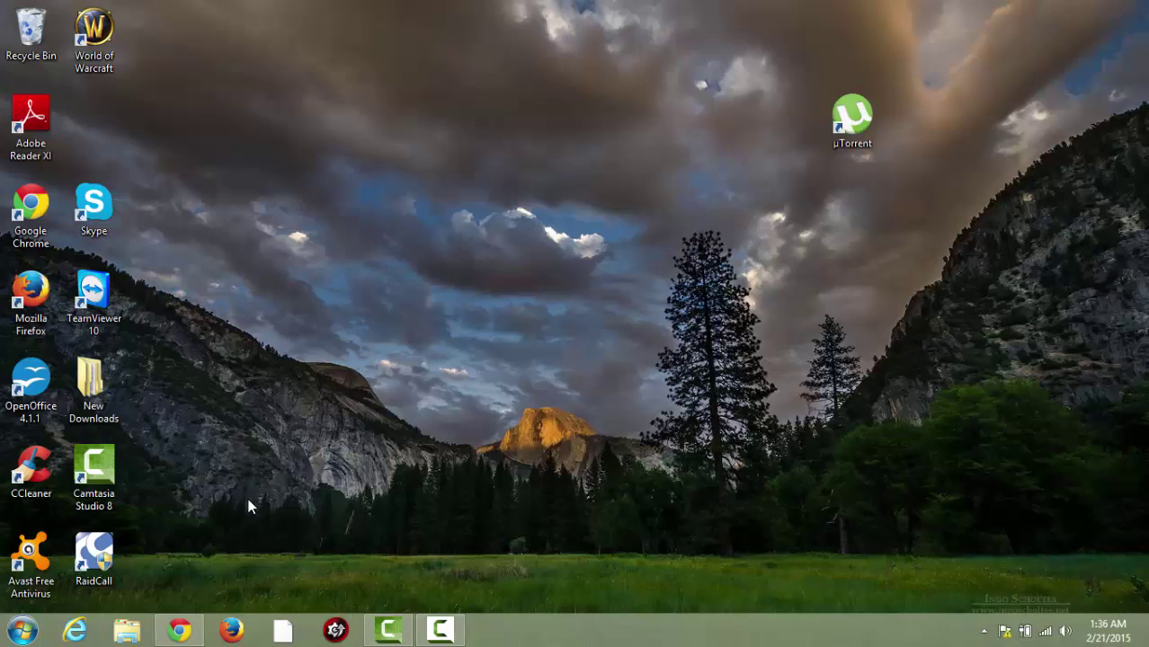
Step: Review the IObit Advanced System Care PRO 8.1.0.651 torrent page in Chrome, and minimize the browser
{"action": "left_click", "coordinate": [192, 637]}
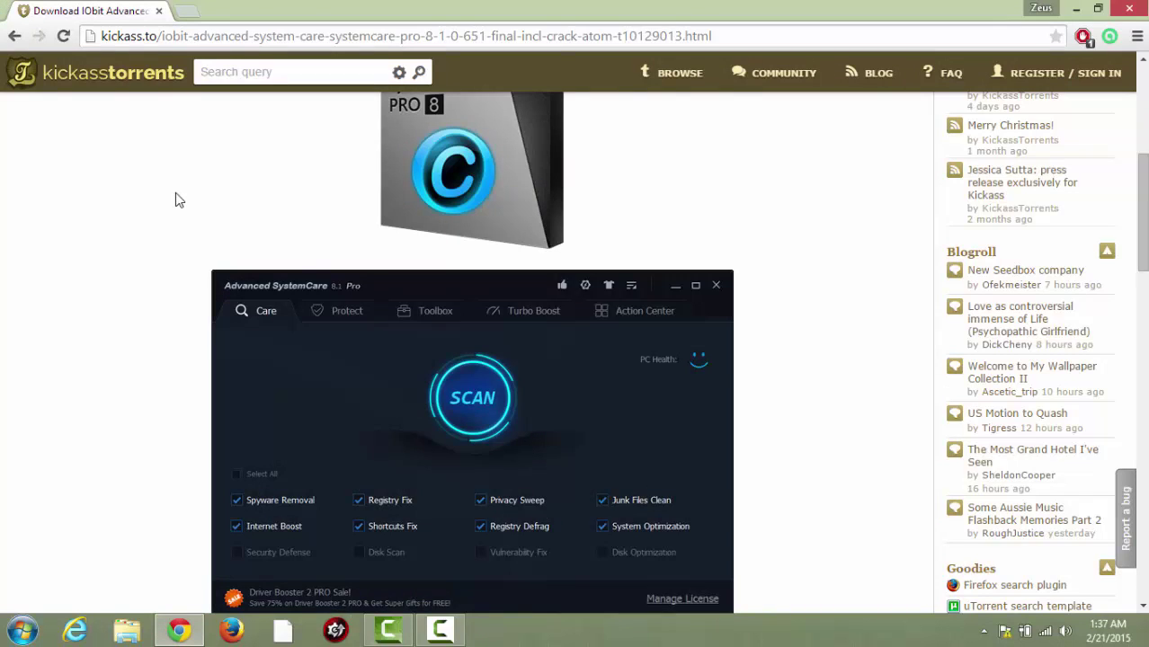
{"action": "scroll", "coordinate": [175, 193], "scroll_direction": "up", "scroll_amount": 5}
{"action": "scroll", "coordinate": [170, 306], "scroll_direction": "down", "scroll_amount": 2}
{"action": "scroll", "coordinate": [180, 282], "scroll_direction": "up", "scroll_amount": 2}
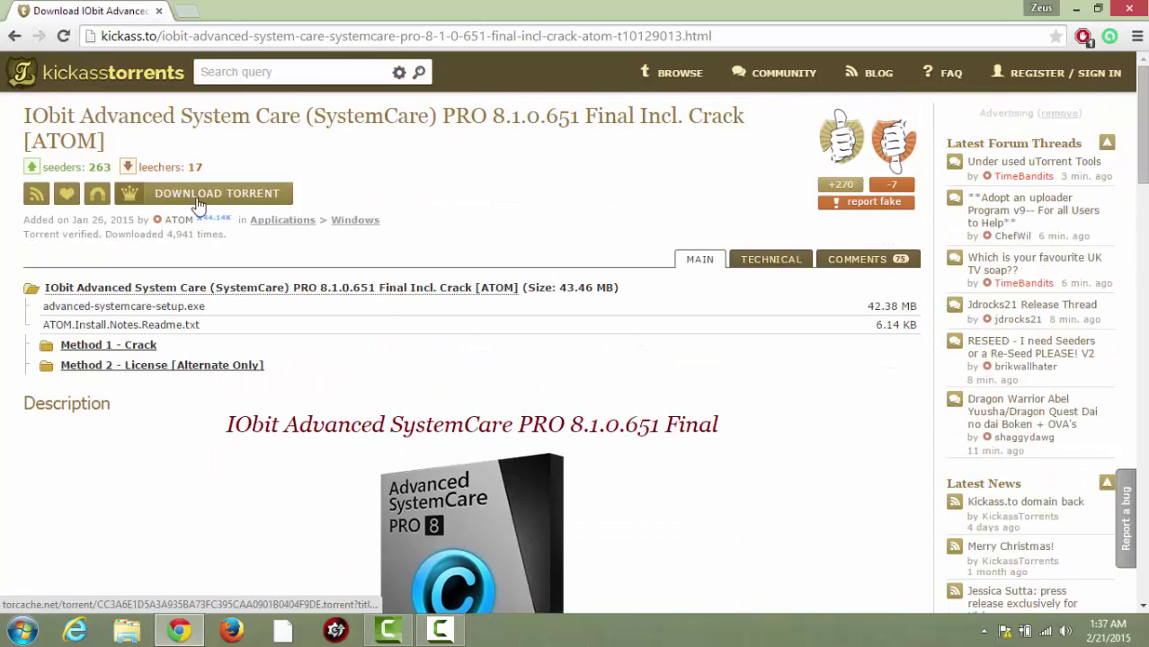
{"action": "left_click", "coordinate": [1076, 8]}
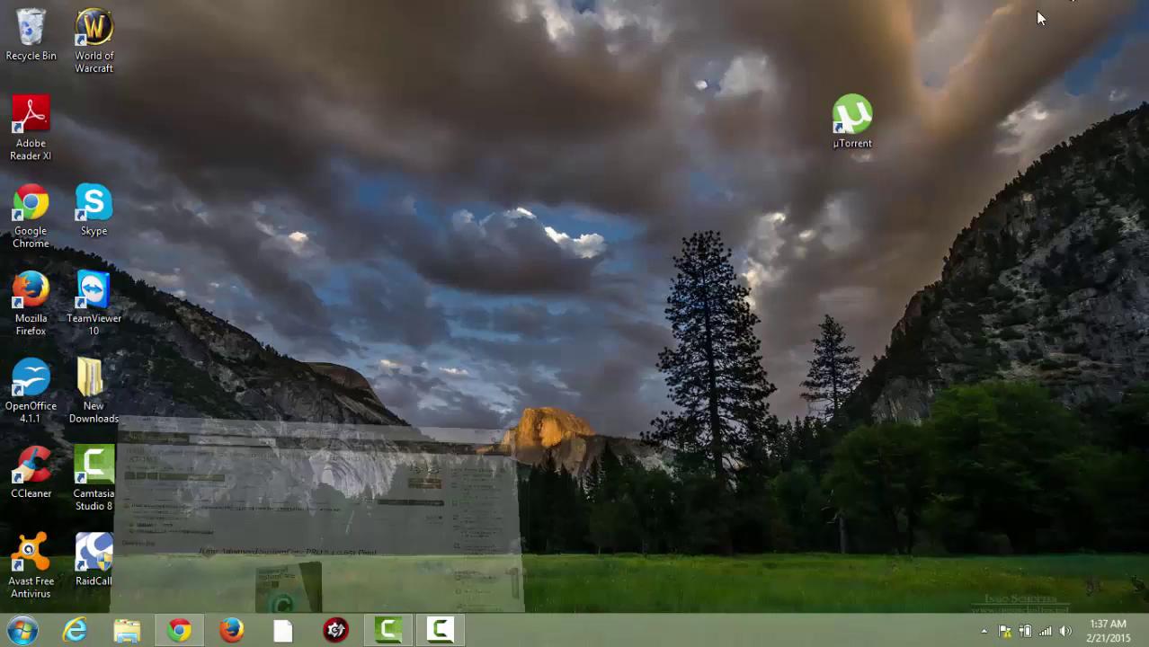
Step: Open the IObit Advanced SystemCare PRO 8.1.0.651 folder inside New Downloads on the desktop
{"action": "double_click", "coordinate": [94, 411]}
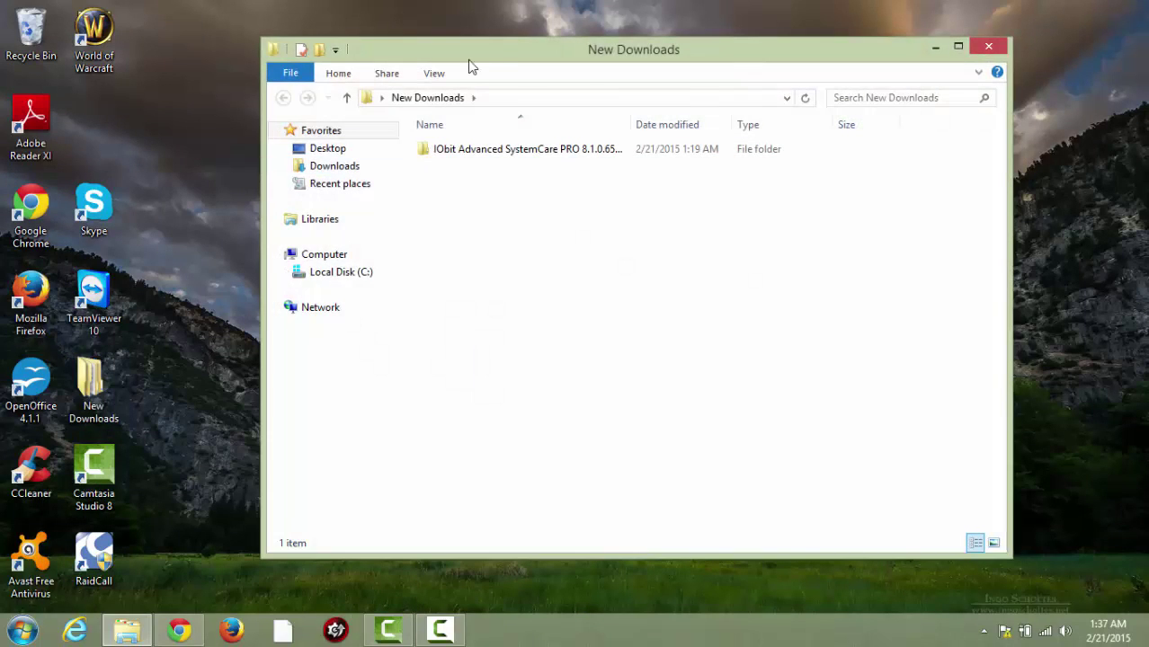
{"action": "left_click", "coordinate": [434, 72]}
{"action": "left_click_drag", "start_coordinate": [410, 49], "coordinate": [200, 13]}
{"action": "double_click", "coordinate": [228, 123]}
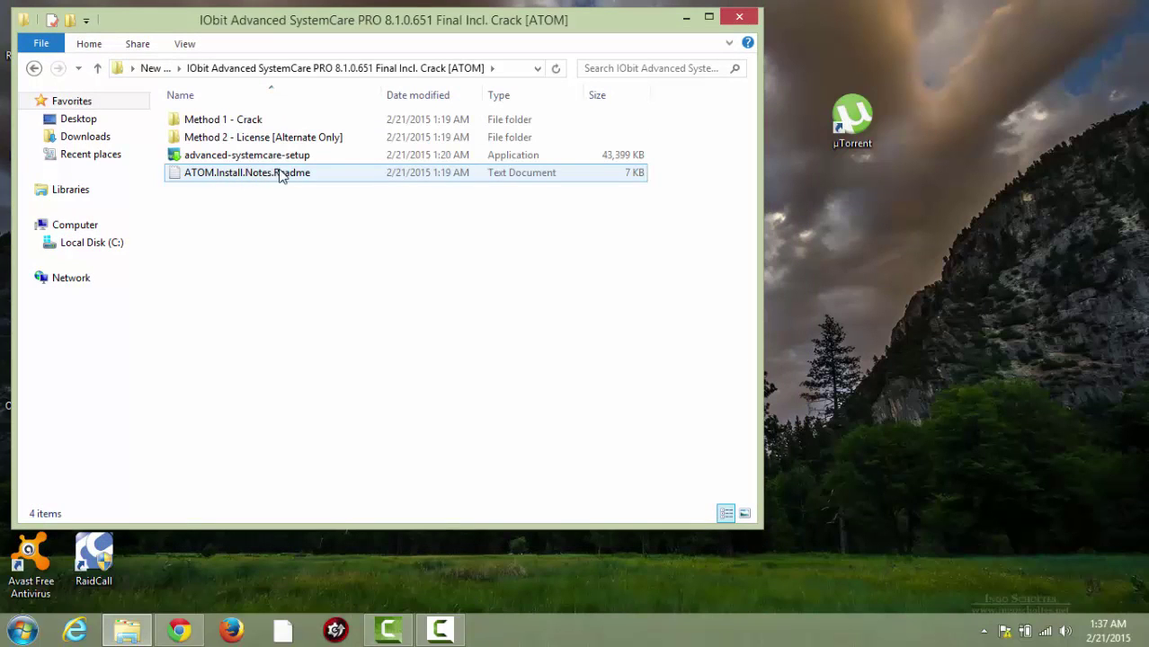
Step: Open ATOM.Install.Notes.Readme in a maximized window and read through its install notes
{"action": "double_click", "coordinate": [201, 183]}
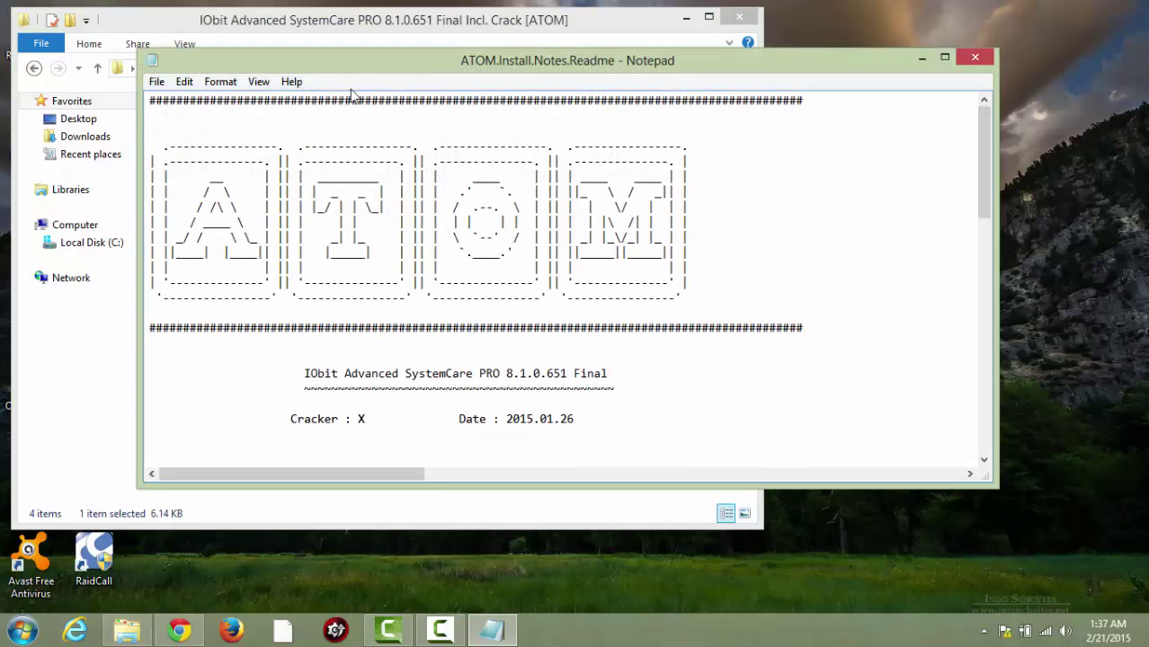
{"action": "double_click", "coordinate": [321, 63]}
{"action": "scroll", "coordinate": [261, 233], "scroll_direction": "down", "scroll_amount": 4}
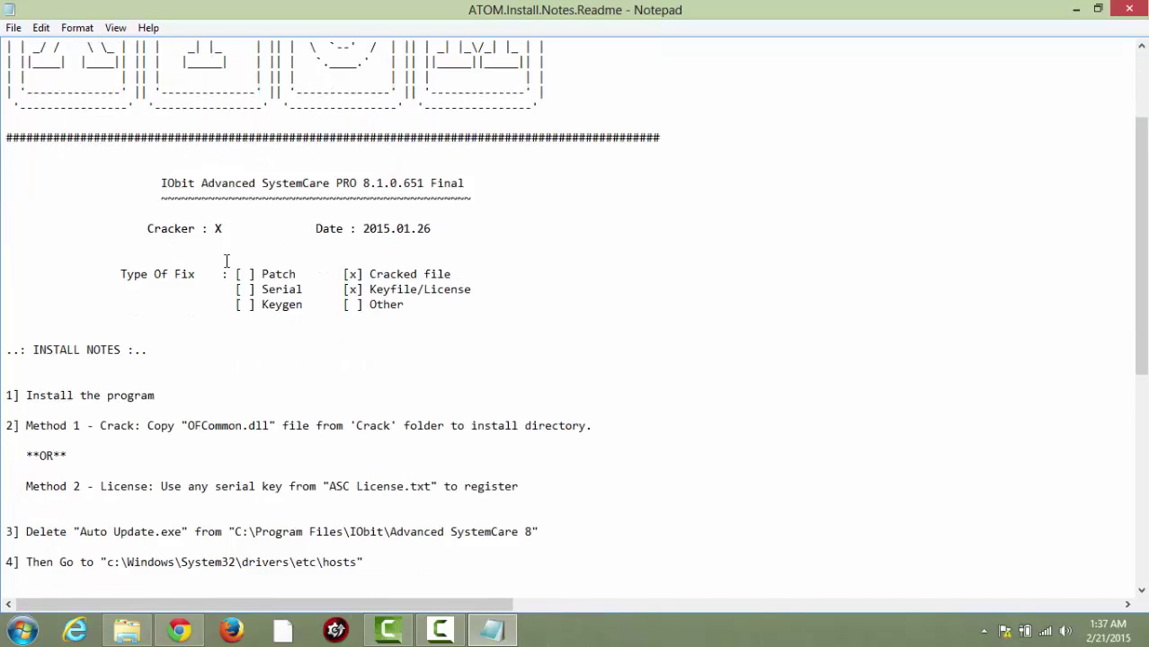
{"action": "scroll", "coordinate": [233, 255], "scroll_direction": "down", "scroll_amount": 3}
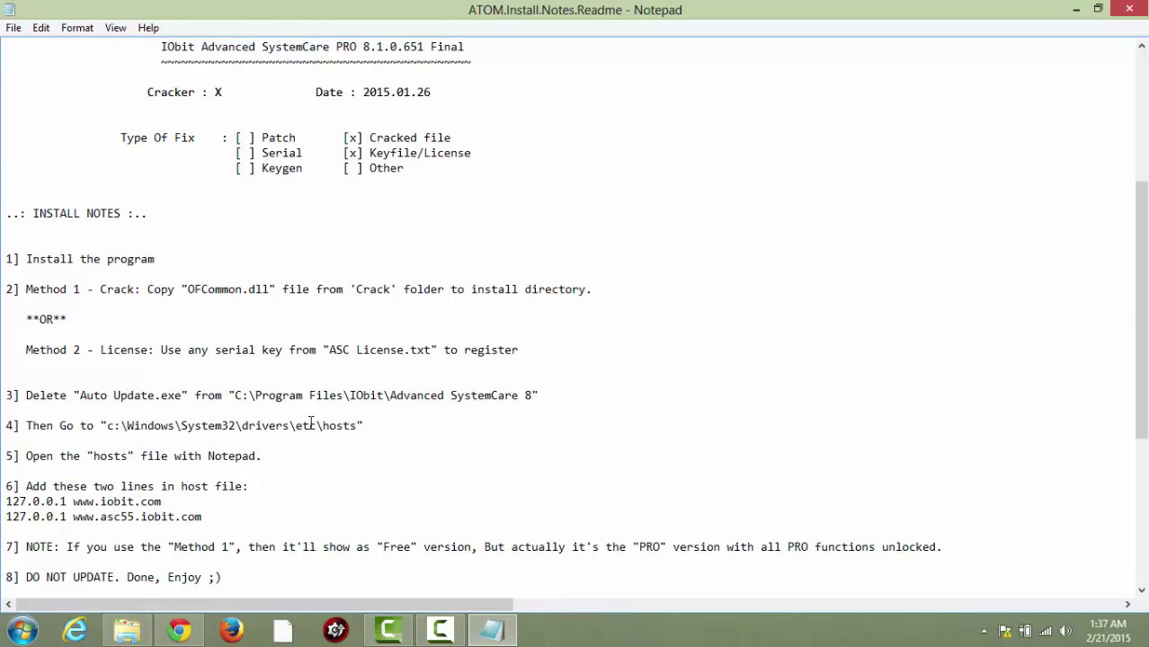
{"action": "scroll", "coordinate": [260, 381], "scroll_direction": "down", "scroll_amount": 1}
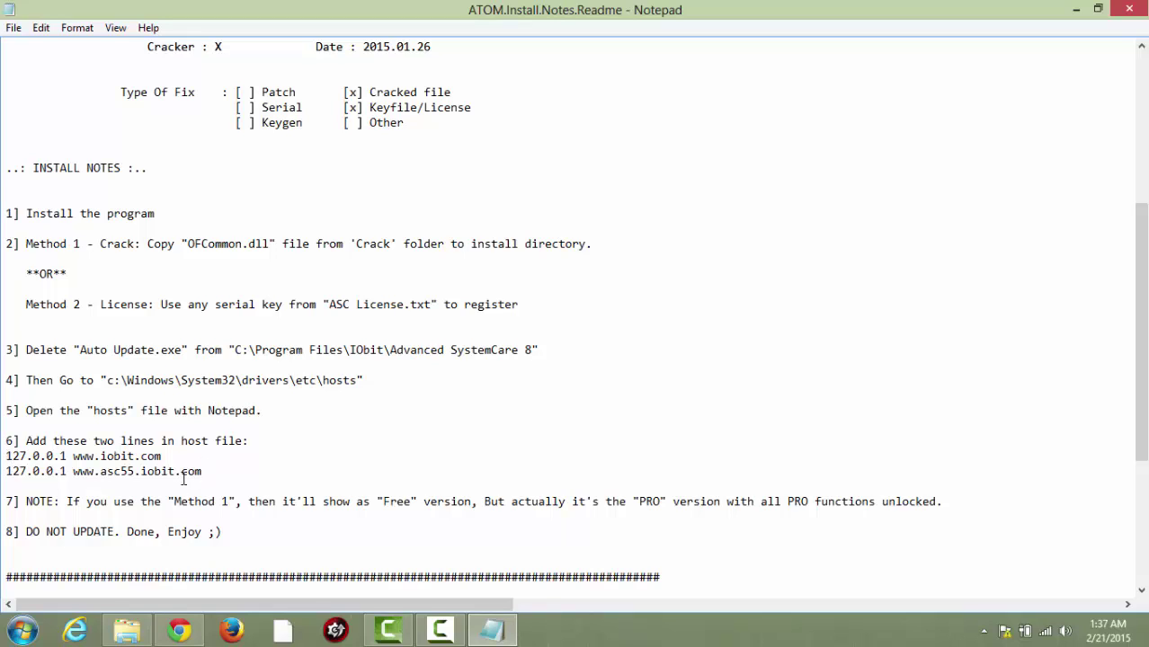
{"action": "left_click_drag", "start_coordinate": [206, 474], "coordinate": [4, 452]}
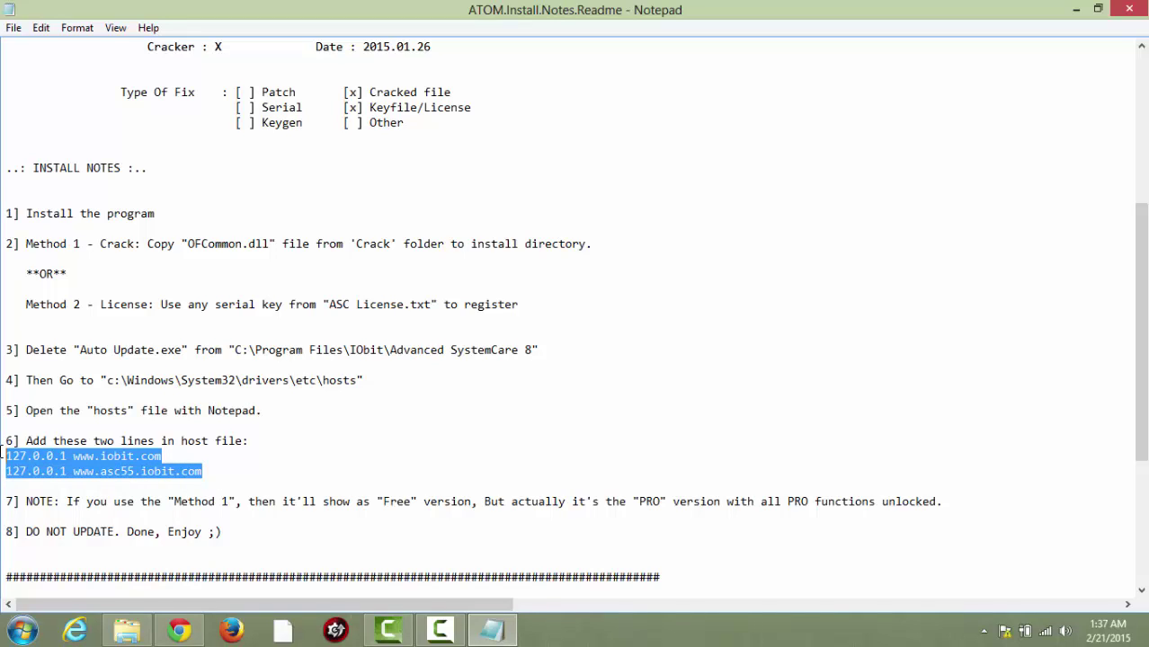
{"action": "right_click", "coordinate": [18, 468]}
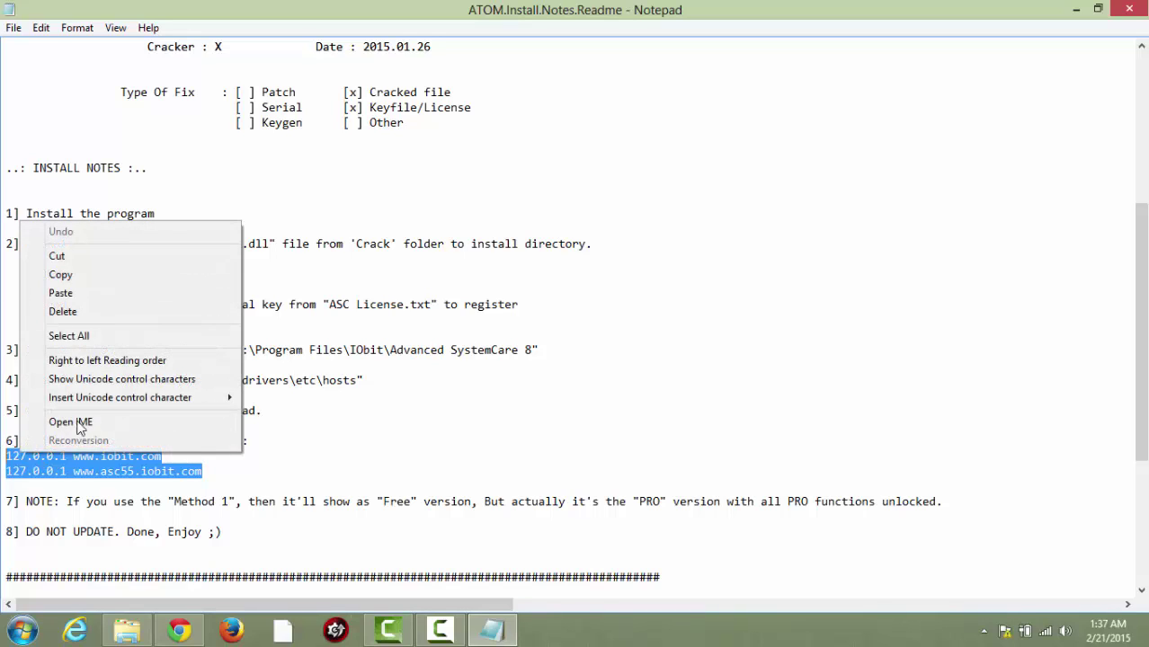
{"action": "left_click", "coordinate": [61, 275]}
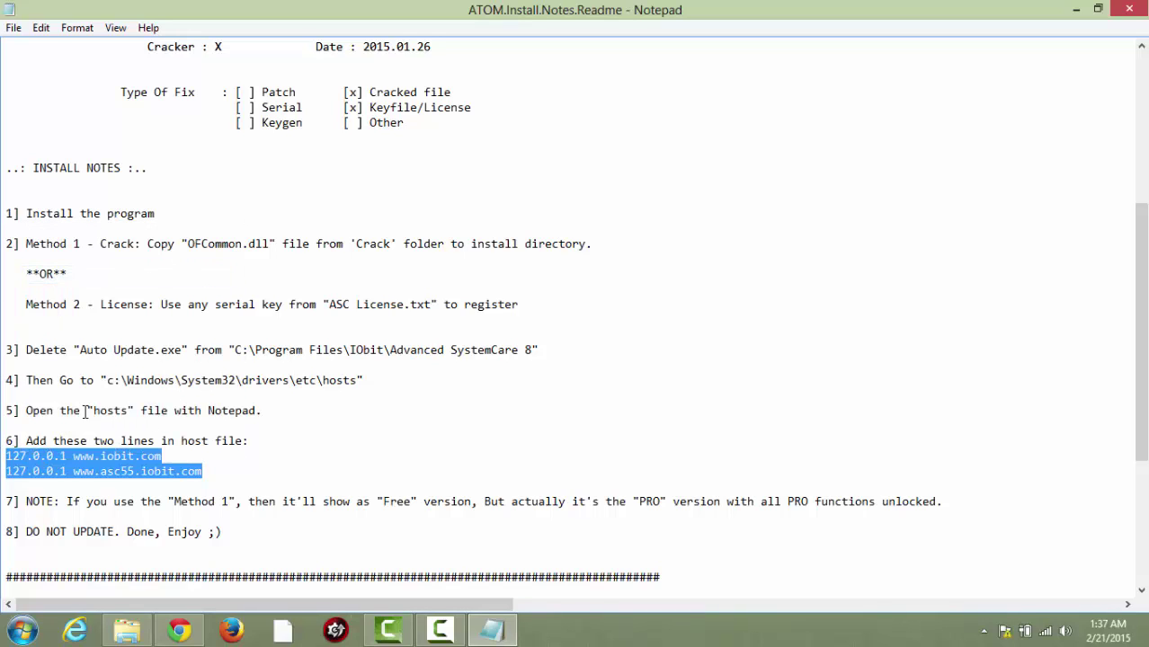
Step: Check the hosts file path in the notes and open the Windows folder on Local Disk (C:)
{"action": "left_click_drag", "start_coordinate": [107, 380], "coordinate": [372, 388]}
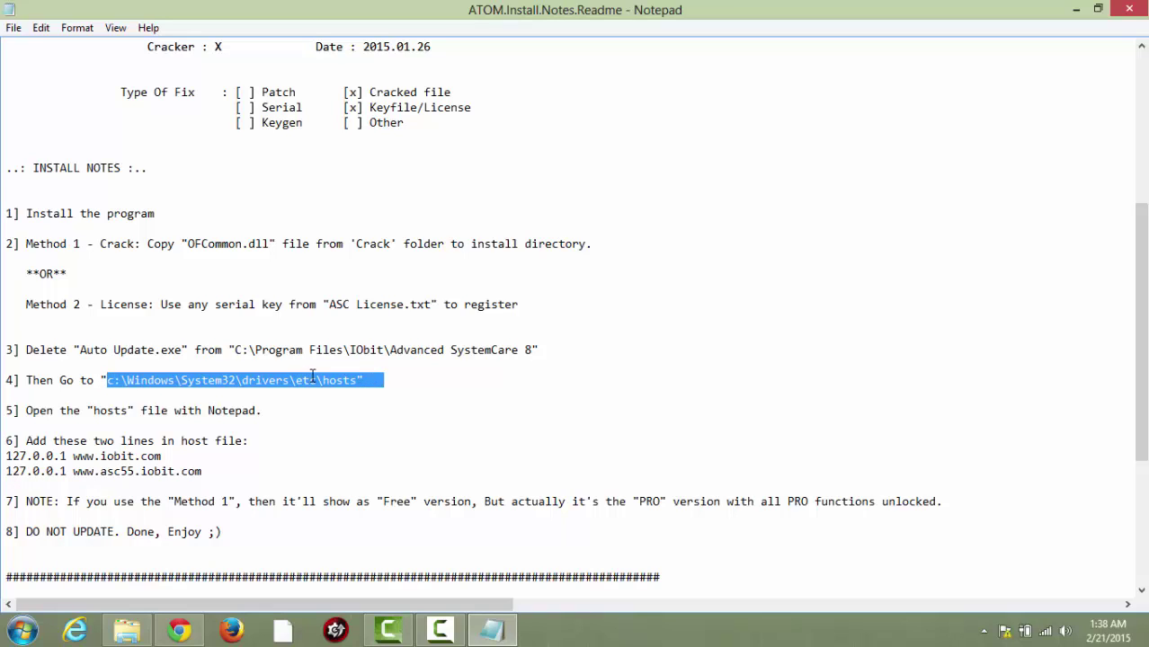
{"action": "left_click", "coordinate": [330, 432]}
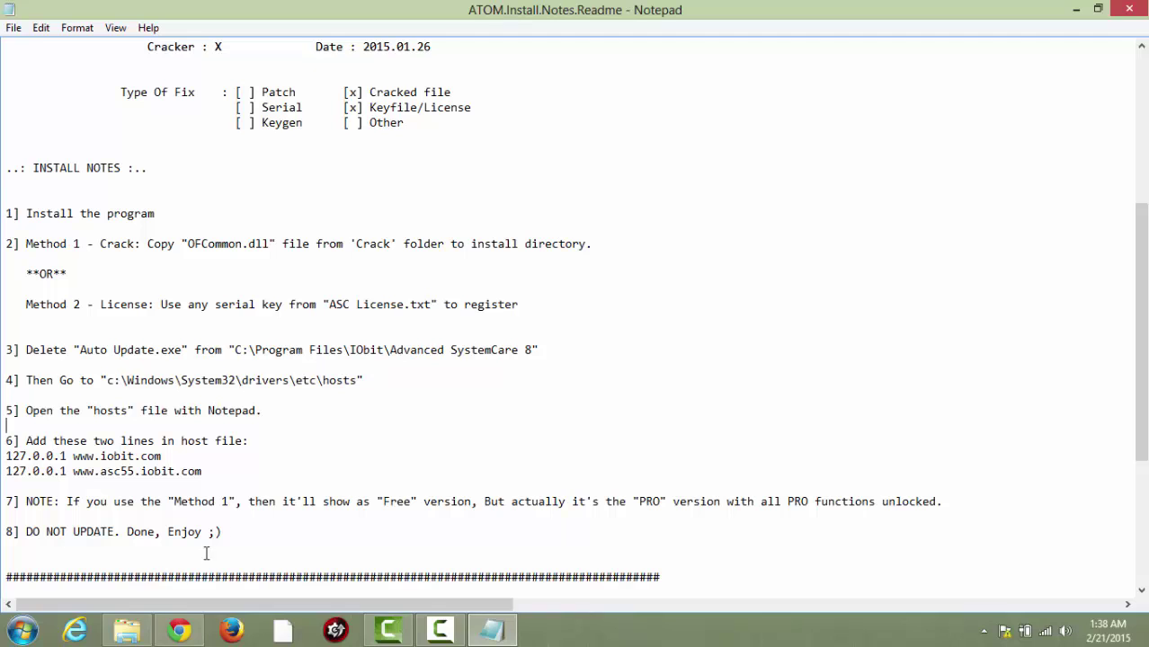
{"action": "left_click", "coordinate": [27, 632]}
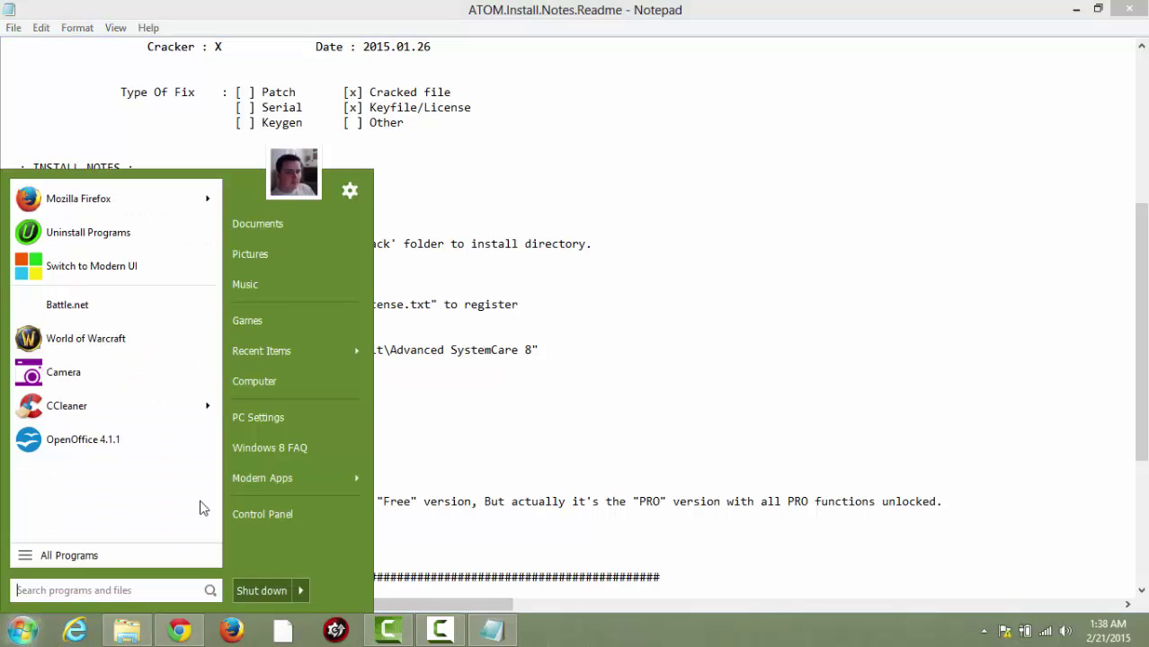
{"action": "left_click", "coordinate": [287, 374]}
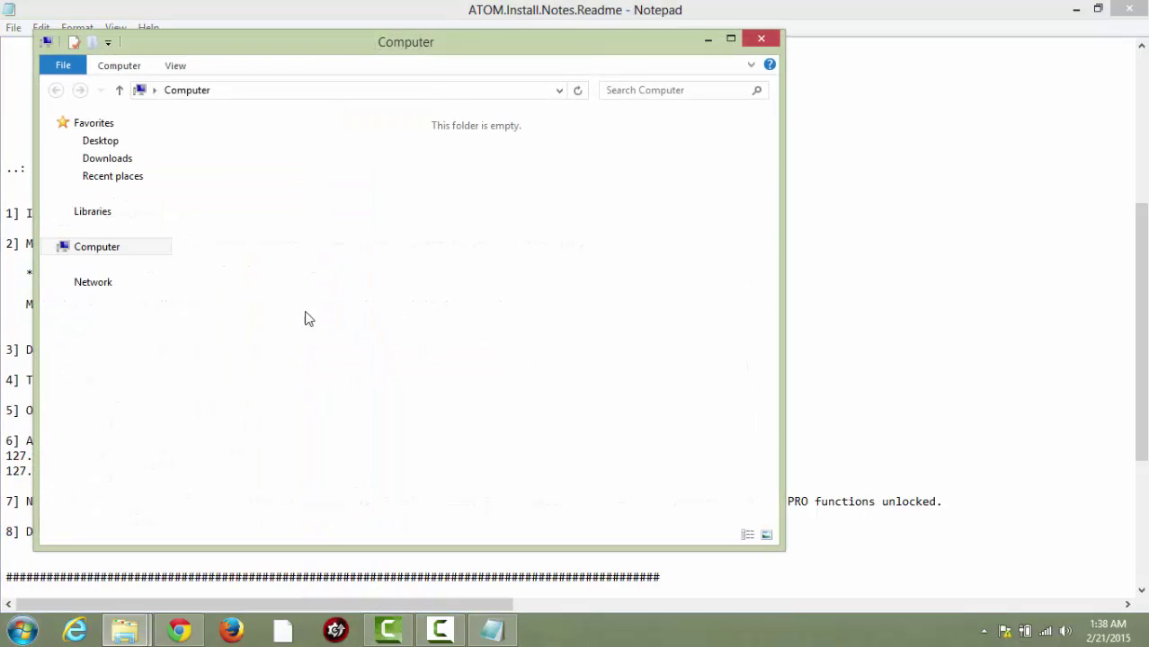
{"action": "double_click", "coordinate": [269, 151]}
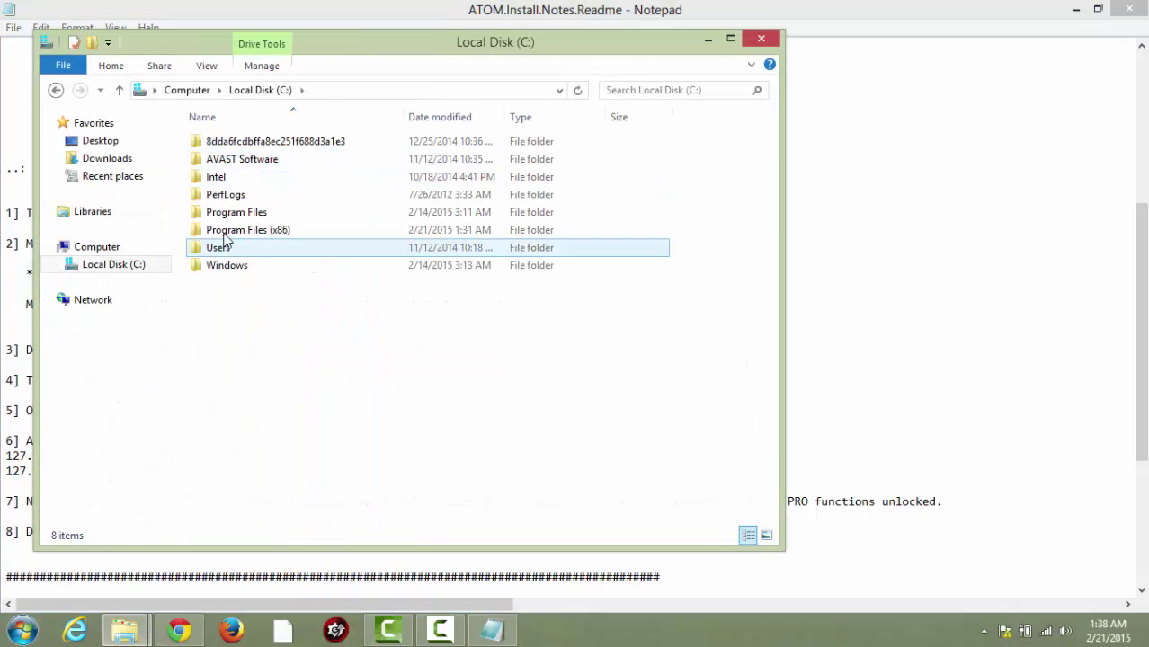
{"action": "double_click", "coordinate": [218, 266]}
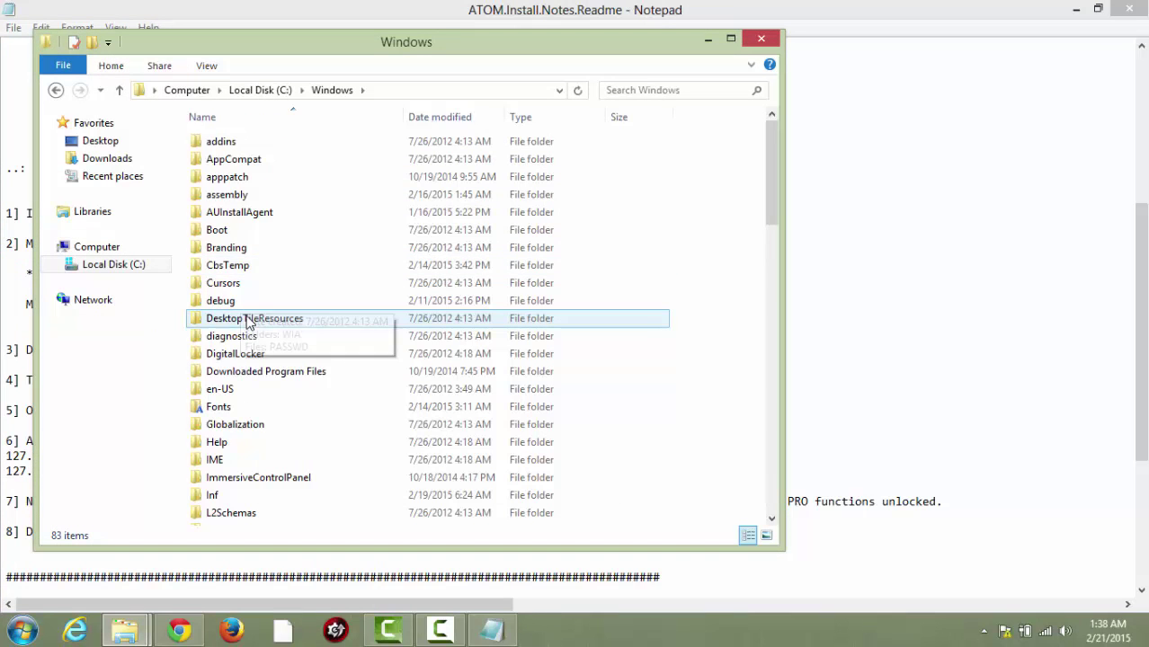
Step: Go to System32\Drivers\etc inside the Windows folder and select the hosts file
{"action": "scroll", "coordinate": [249, 319], "scroll_direction": "down", "scroll_amount": 2}
{"action": "scroll", "coordinate": [249, 328], "scroll_direction": "down", "scroll_amount": 3}
{"action": "scroll", "coordinate": [244, 331], "scroll_direction": "down", "scroll_amount": 7}
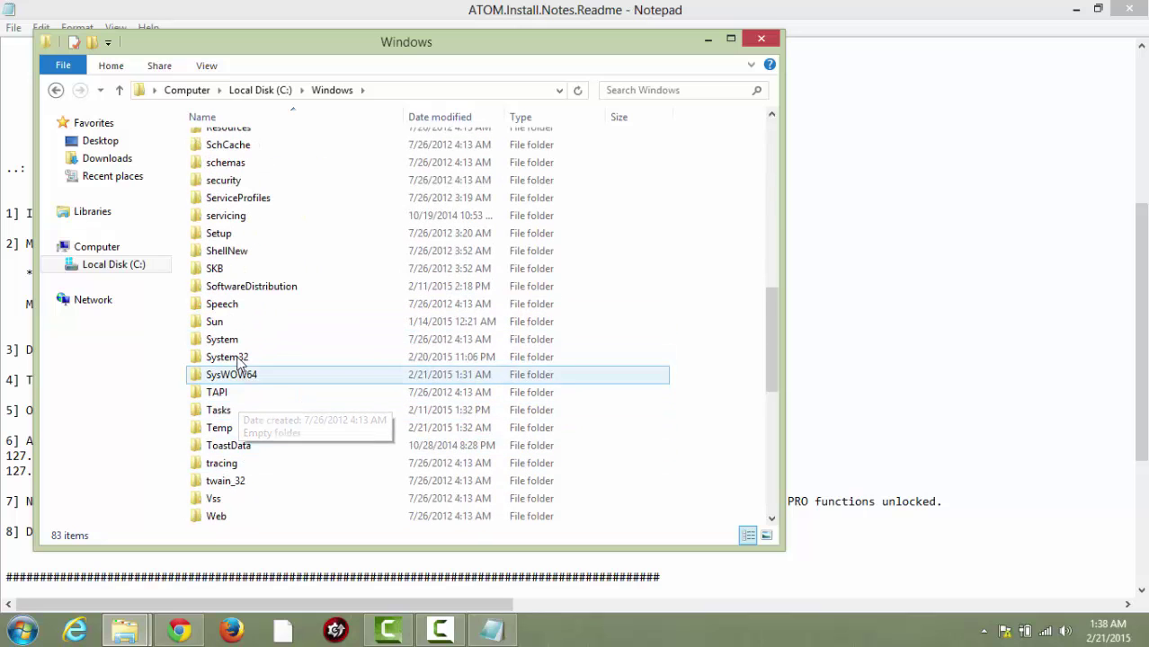
{"action": "double_click", "coordinate": [232, 358]}
{"action": "left_click", "coordinate": [224, 427]}
{"action": "double_click", "coordinate": [224, 427]}
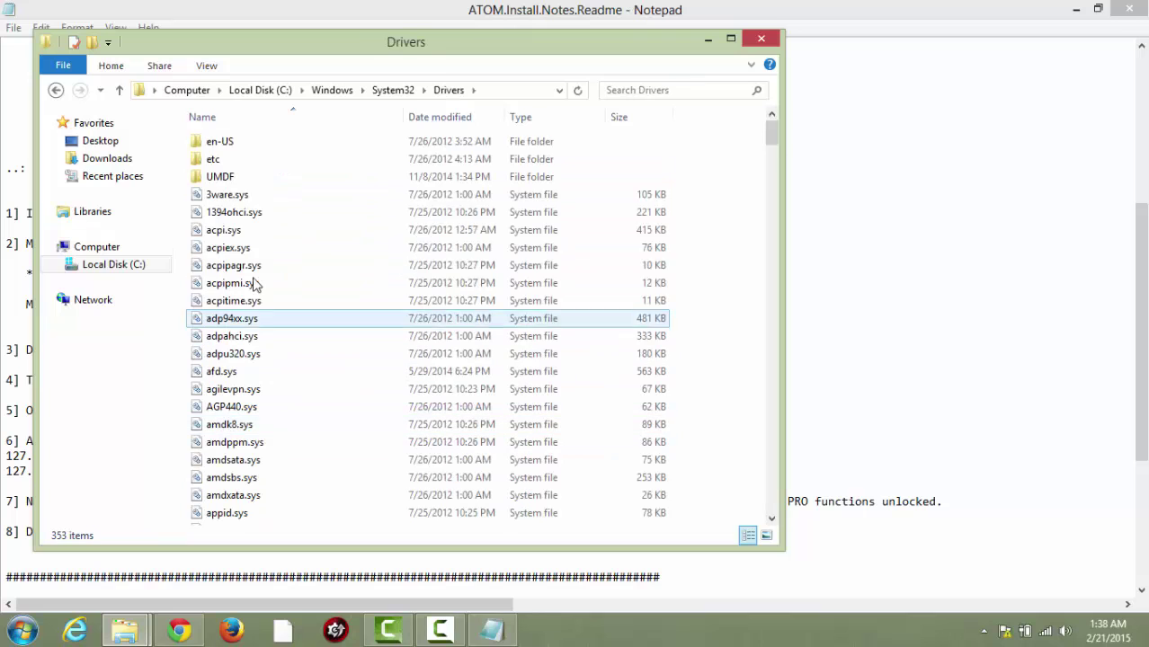
{"action": "double_click", "coordinate": [218, 158]}
{"action": "left_click", "coordinate": [217, 146]}
{"action": "left_click_drag", "start_coordinate": [232, 50], "coordinate": [359, 55]}
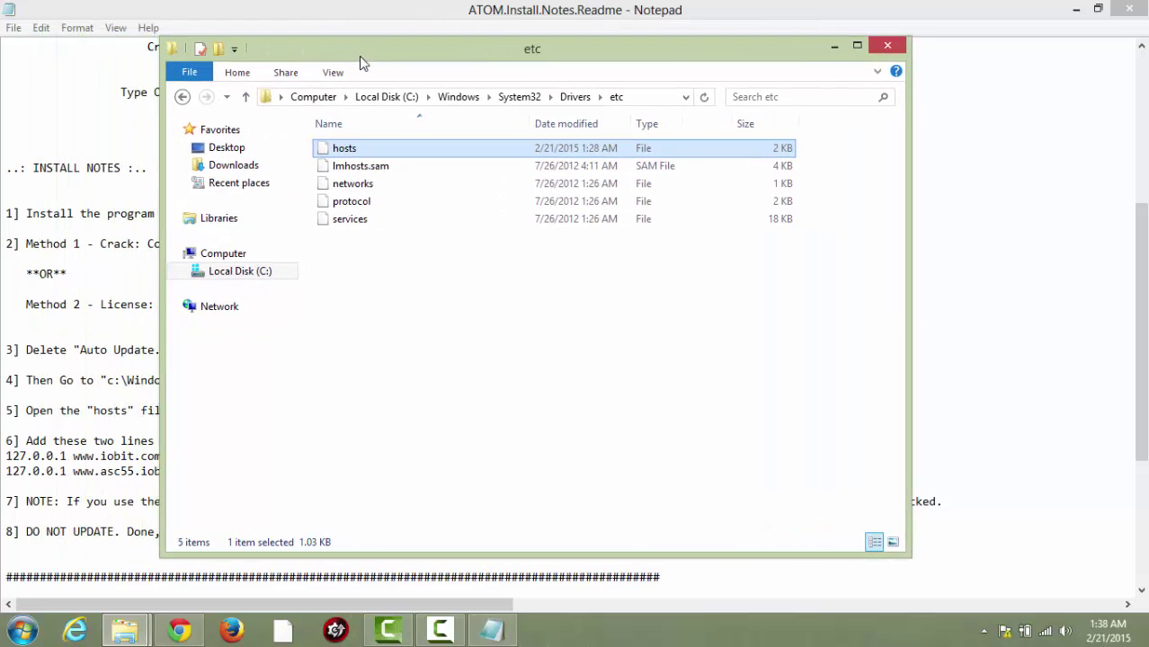
Step: Examine the Users group's security permissions in the hosts file's properties
{"action": "right_click", "coordinate": [346, 149]}
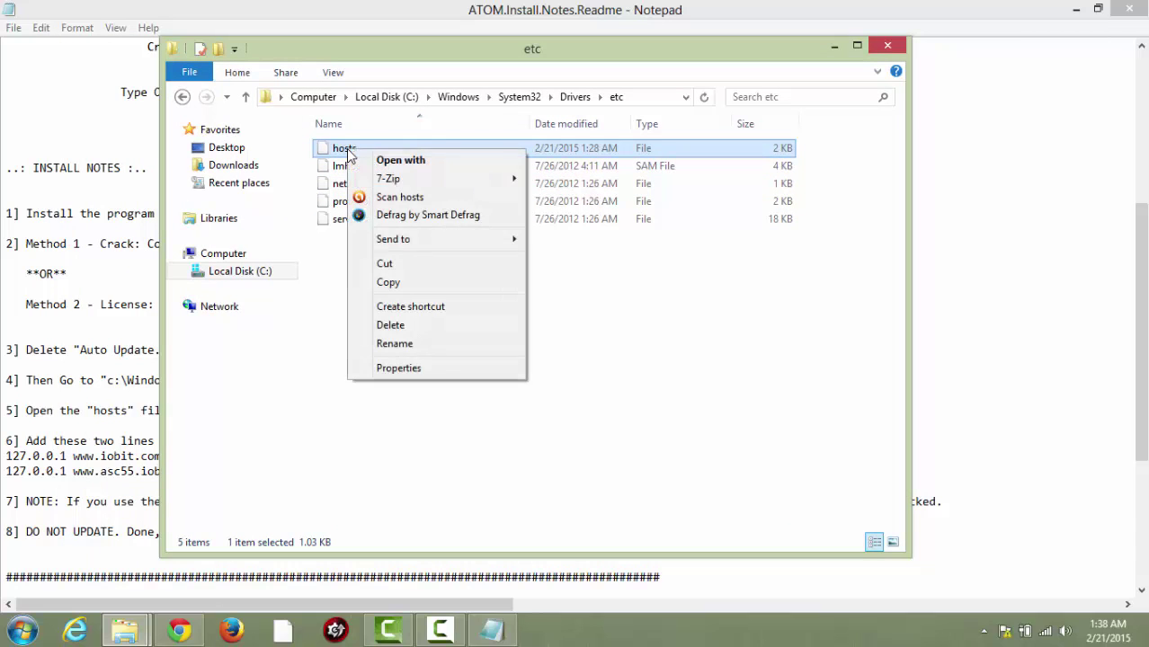
{"action": "left_click", "coordinate": [397, 368]}
{"action": "left_click", "coordinate": [422, 191]}
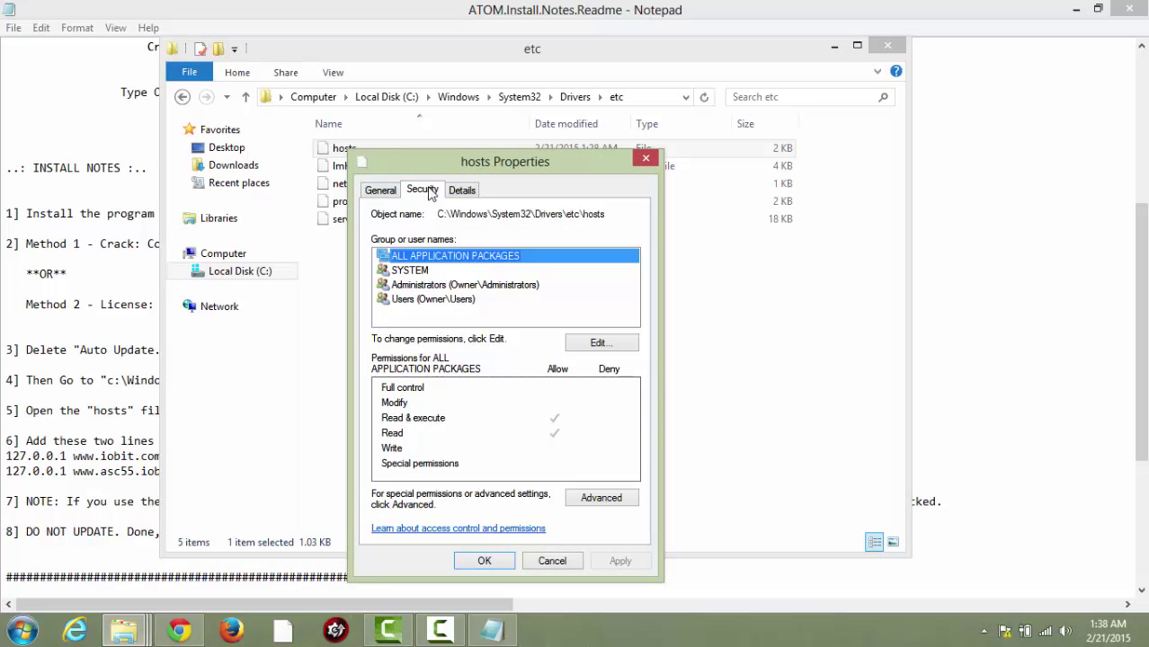
{"action": "left_click_drag", "start_coordinate": [416, 157], "coordinate": [387, 111]}
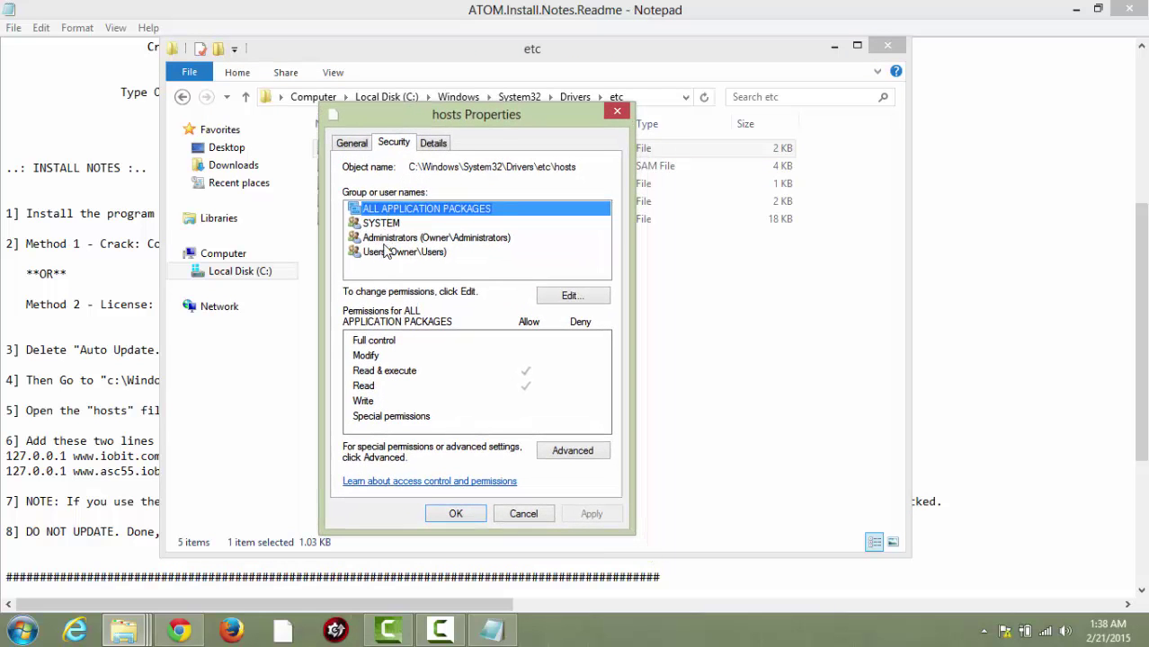
{"action": "left_click", "coordinate": [377, 254]}
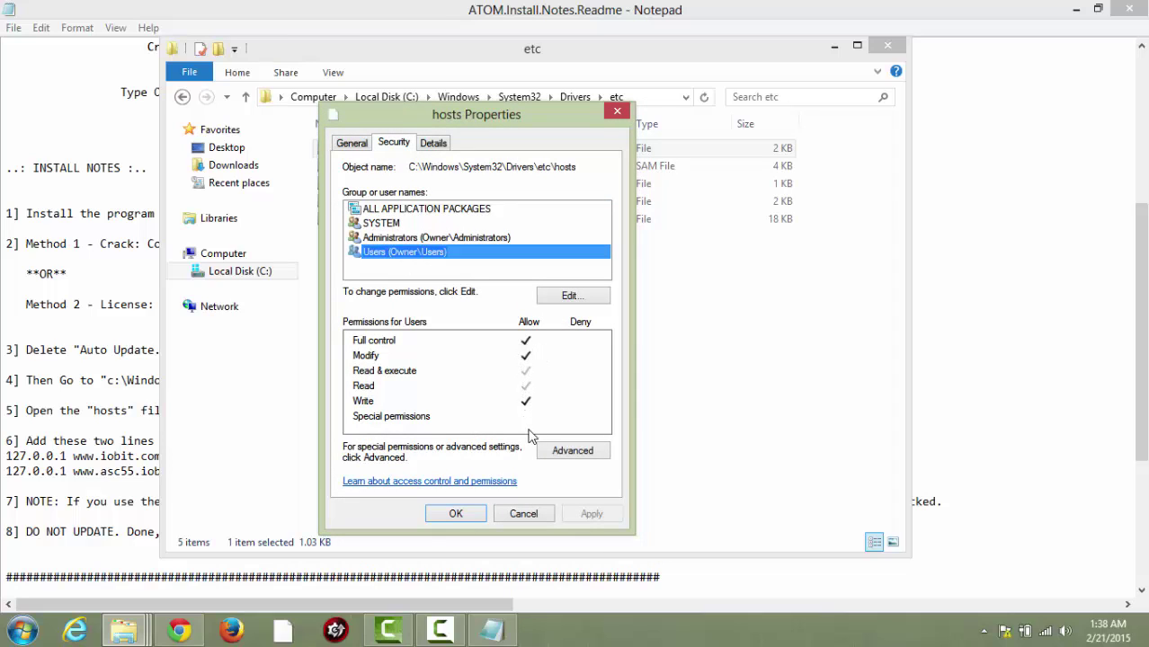
Step: Clear the allowed Full control permission for Users on the hosts file, and discard the change and close the properties
{"action": "left_click", "coordinate": [568, 296]}
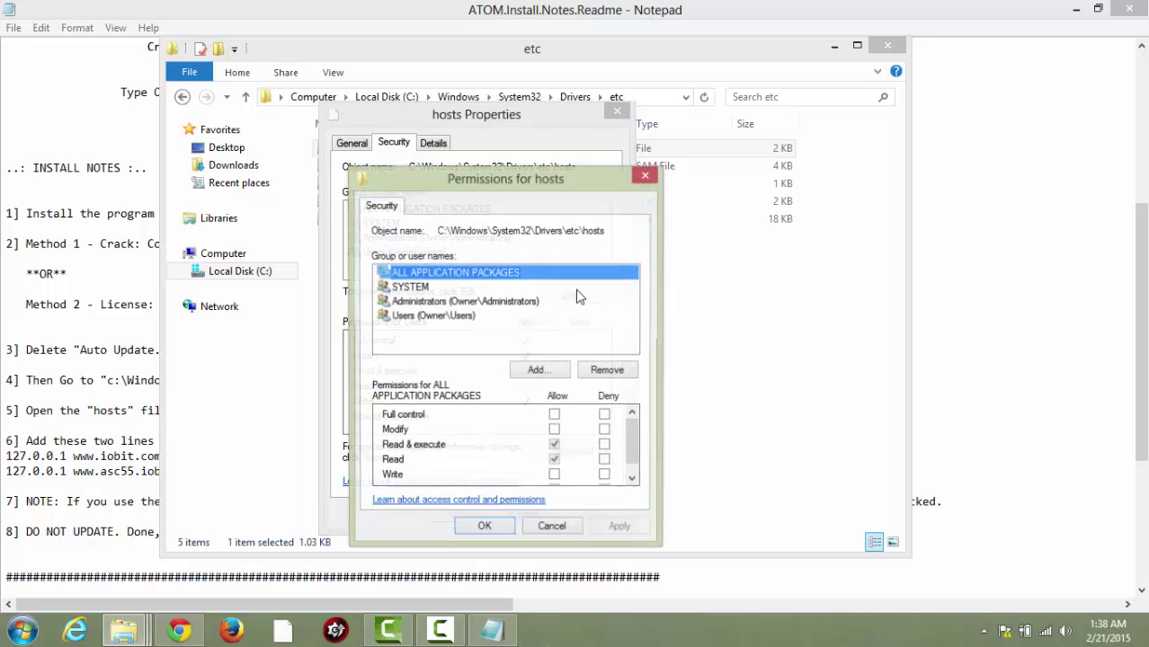
{"action": "left_click", "coordinate": [440, 317]}
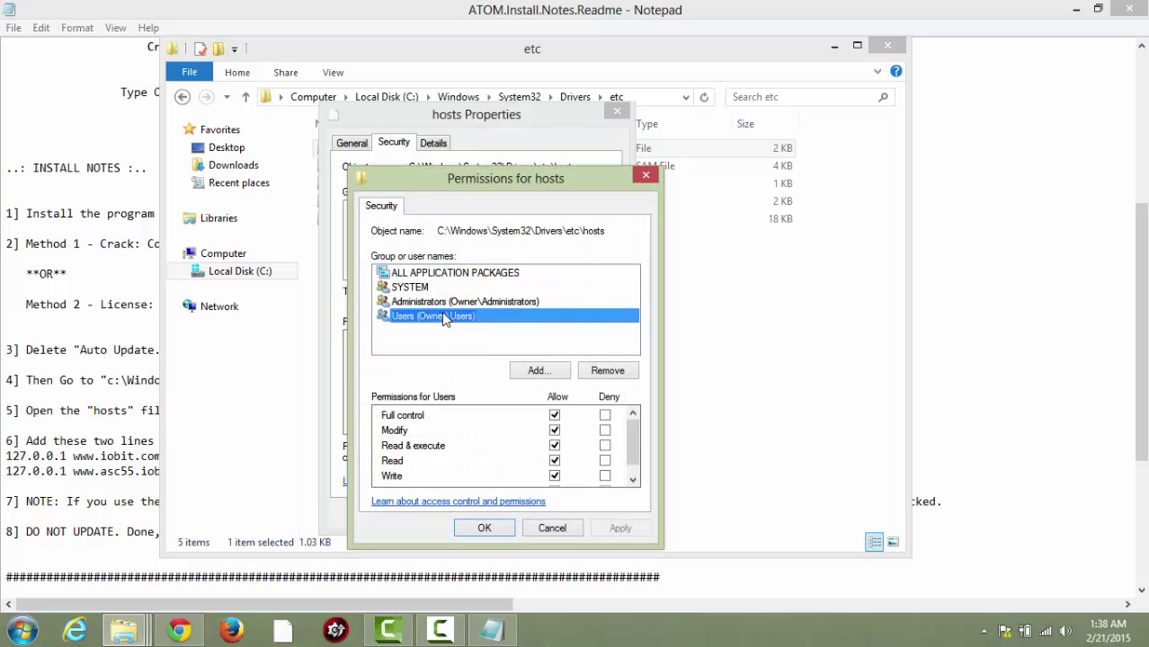
{"action": "left_click", "coordinate": [555, 416]}
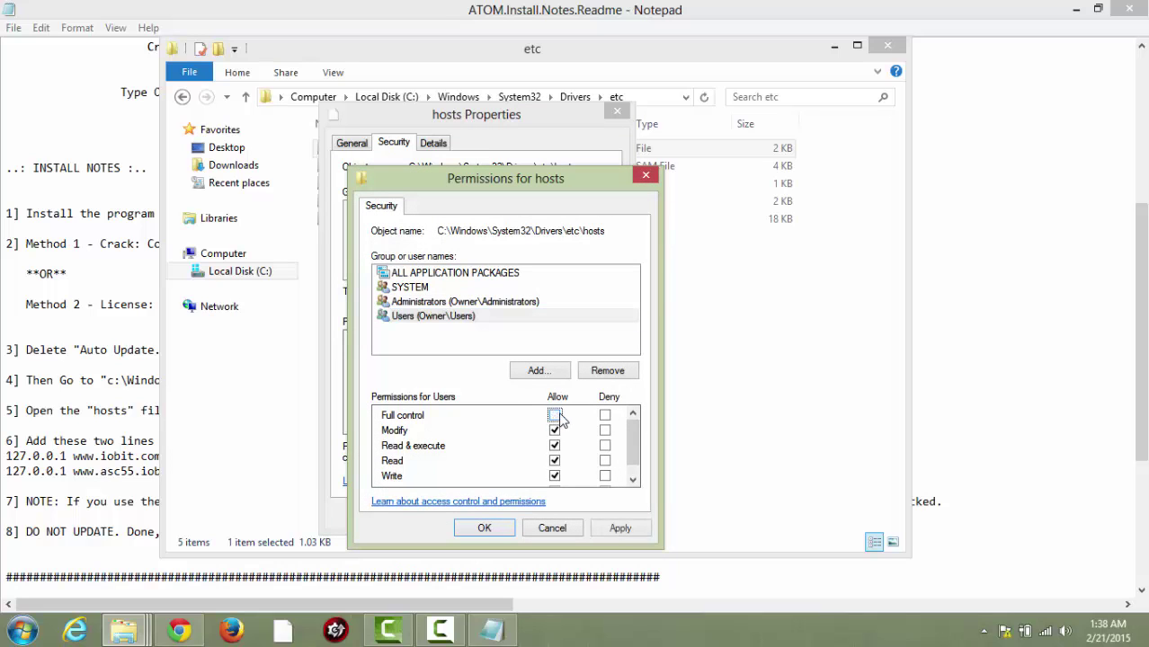
{"action": "left_click", "coordinate": [603, 530]}
{"action": "left_click", "coordinate": [559, 529]}
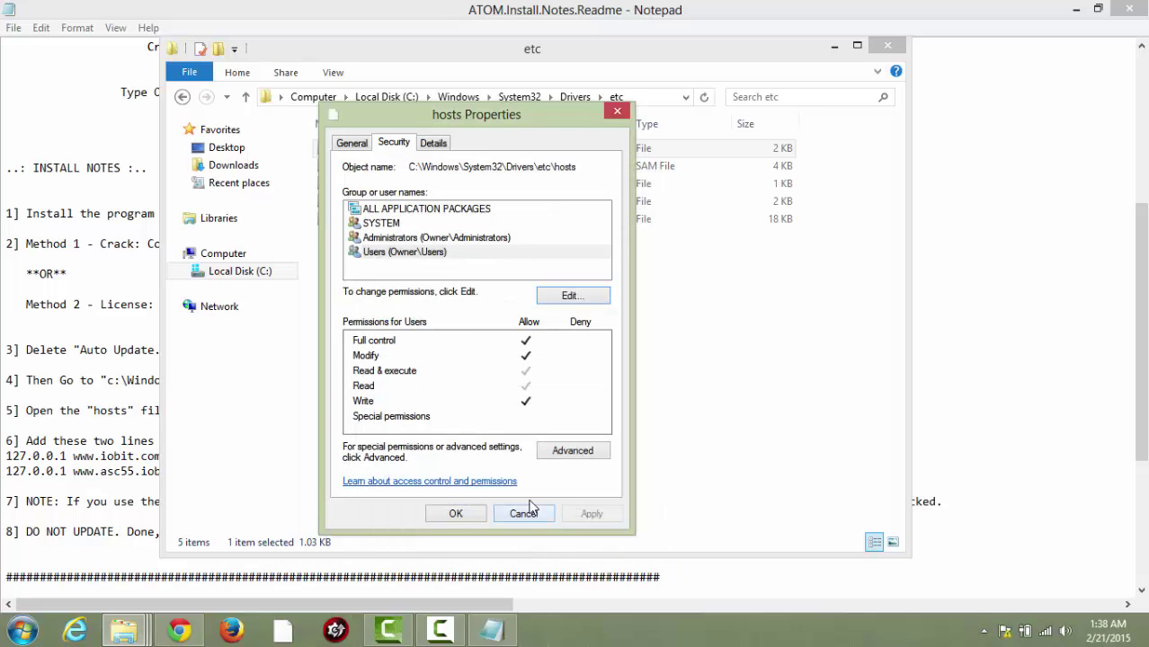
{"action": "left_click", "coordinate": [521, 509]}
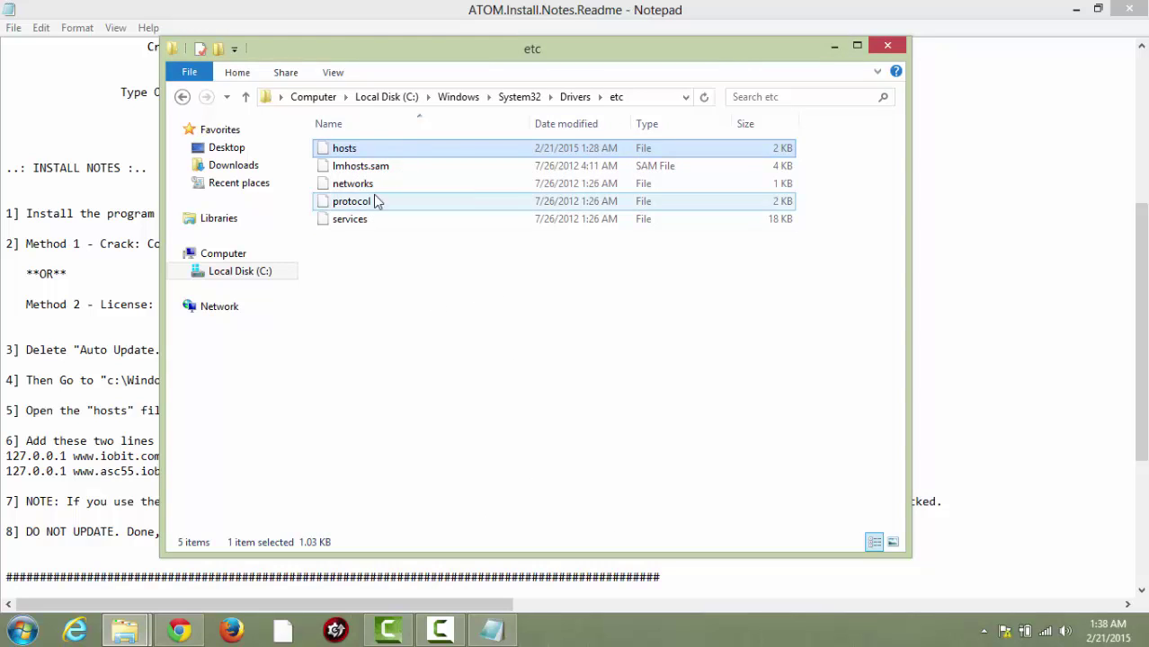
Step: Open the hosts file with Notepad
{"action": "right_click", "coordinate": [401, 150]}
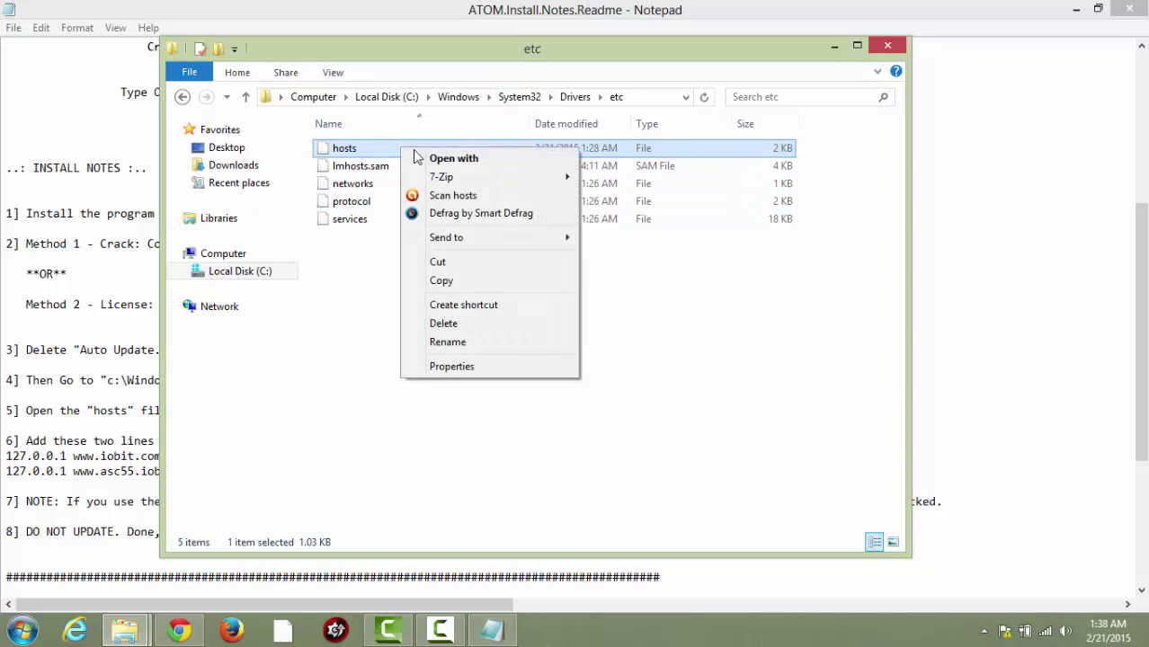
{"action": "left_click", "coordinate": [453, 163]}
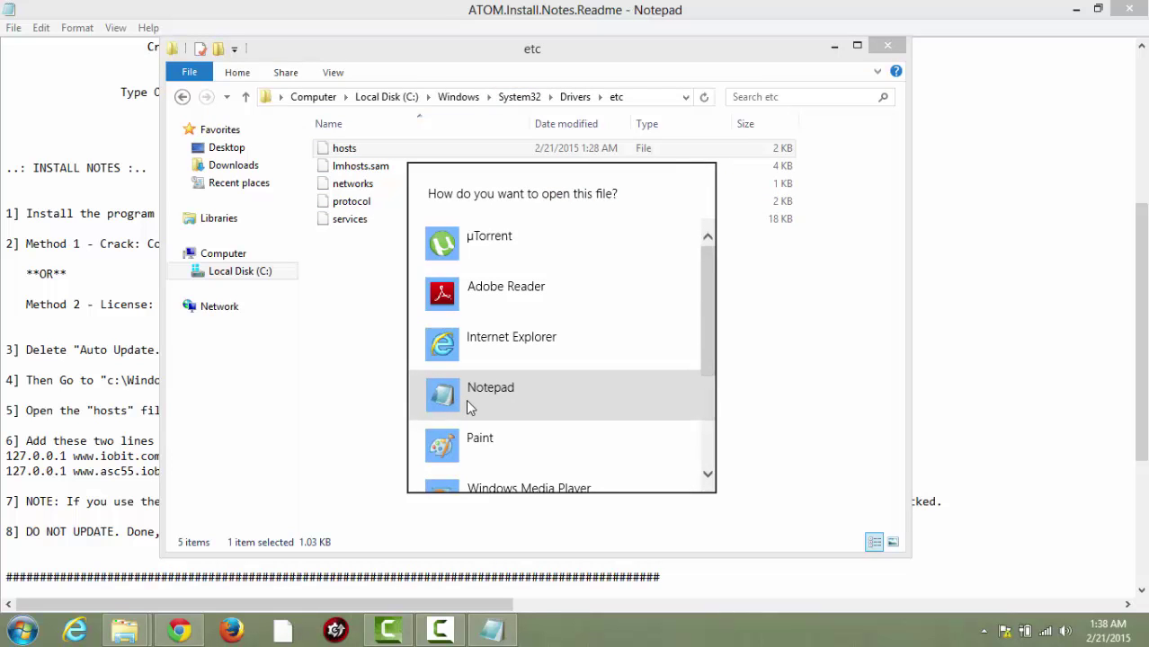
{"action": "left_click", "coordinate": [468, 401]}
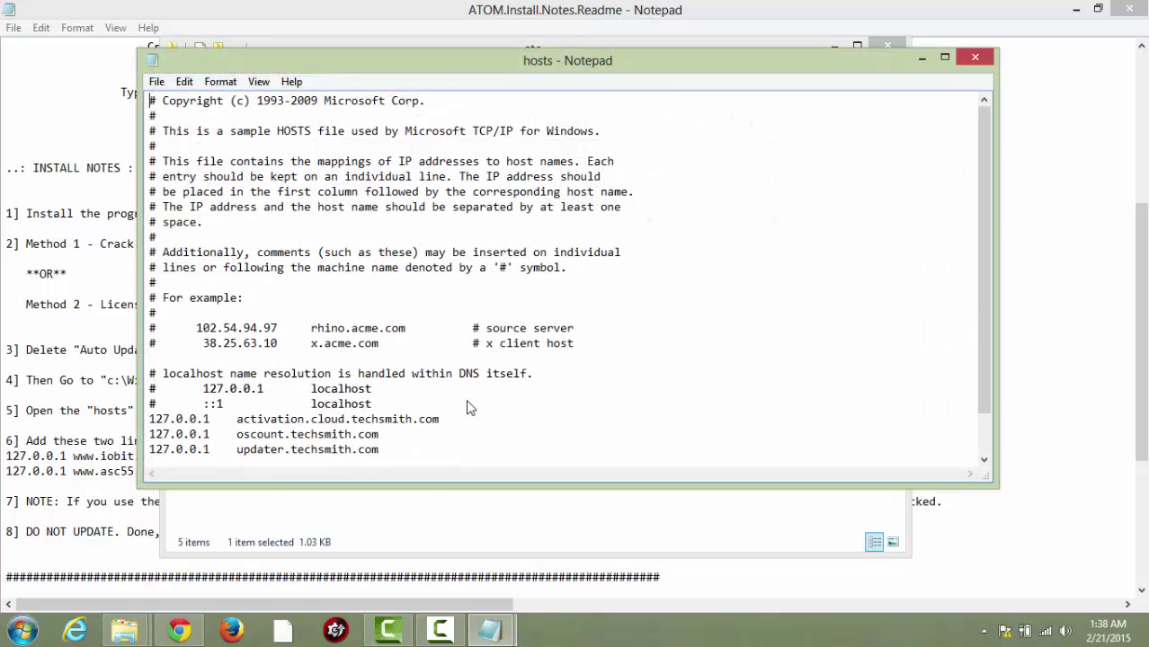
{"action": "left_click", "coordinate": [405, 456]}
{"action": "key", "text": "Return"}
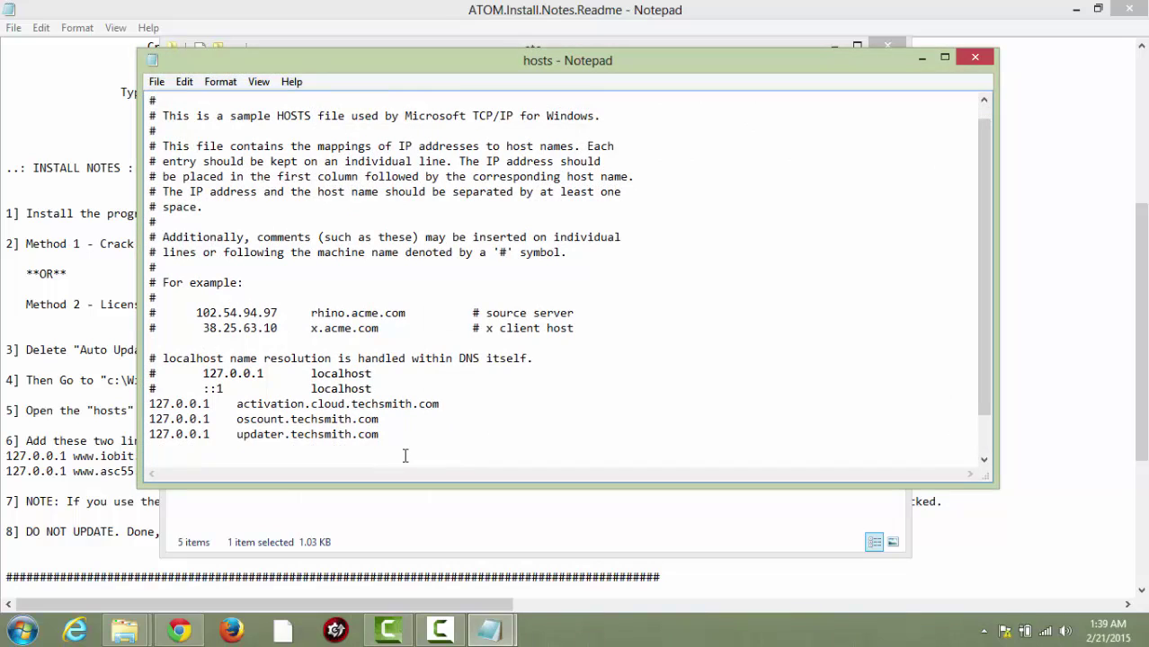
{"action": "type", "text": "127.0.0.1 www.iobit.com 127.0.0.1 www.asc55.iobit.com"}
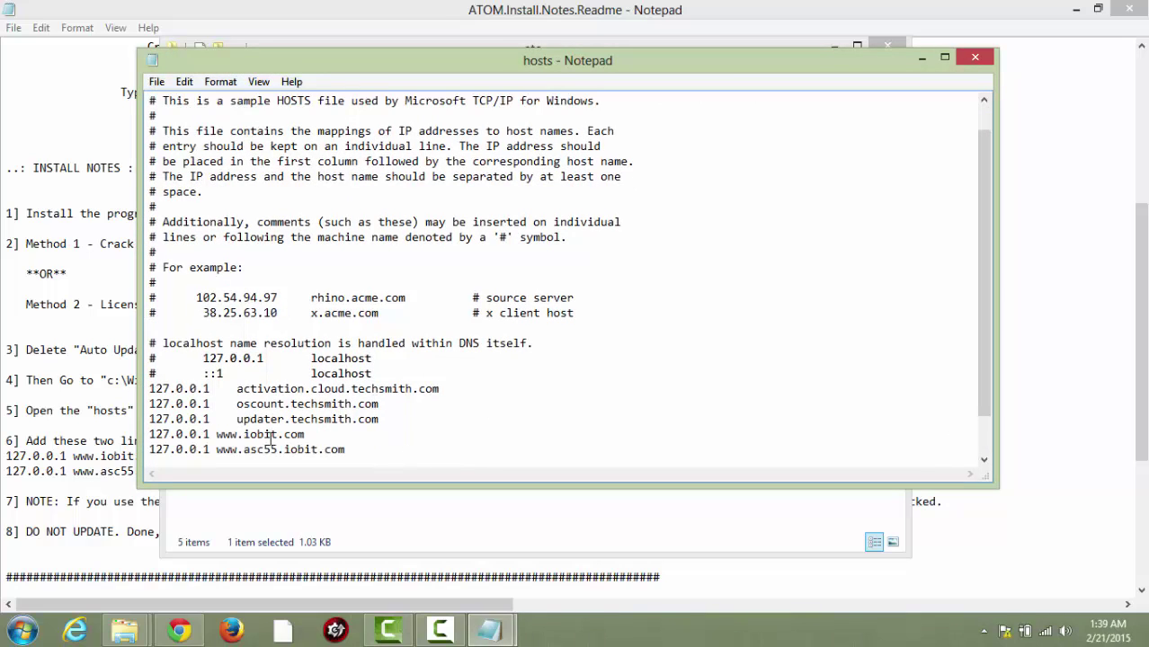
{"action": "left_click", "coordinate": [984, 61]}
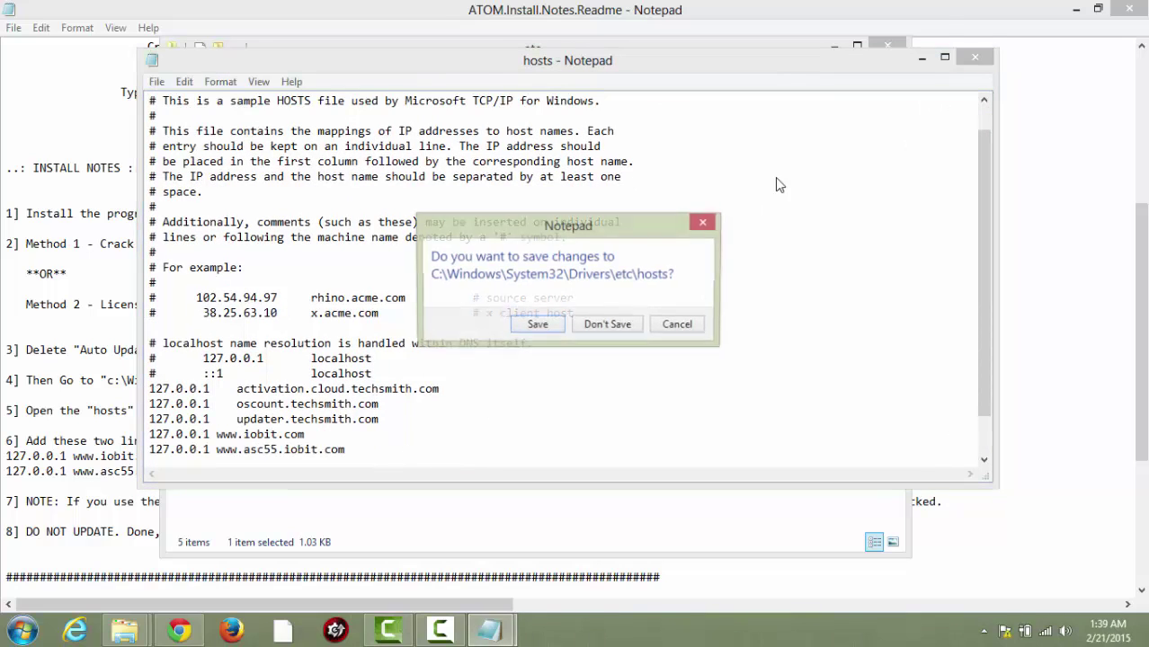
{"action": "left_click", "coordinate": [537, 324]}
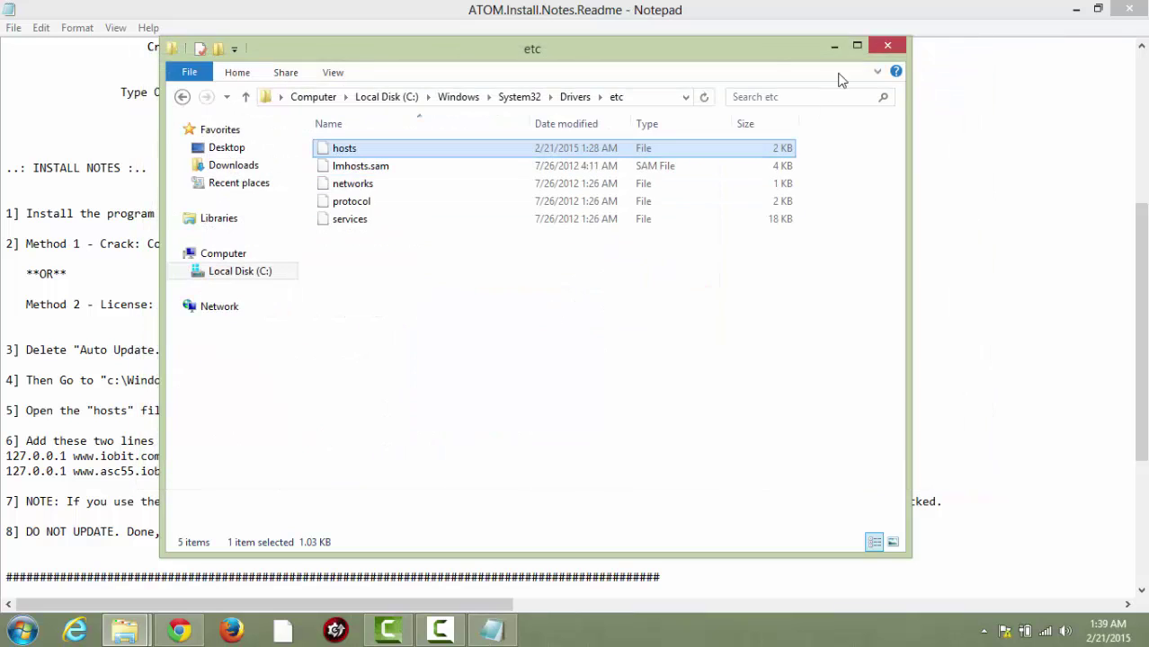
Step: Close the etc folder window and review the remaining install notes in the readme
{"action": "left_click_drag", "start_coordinate": [771, 54], "coordinate": [810, 42]}
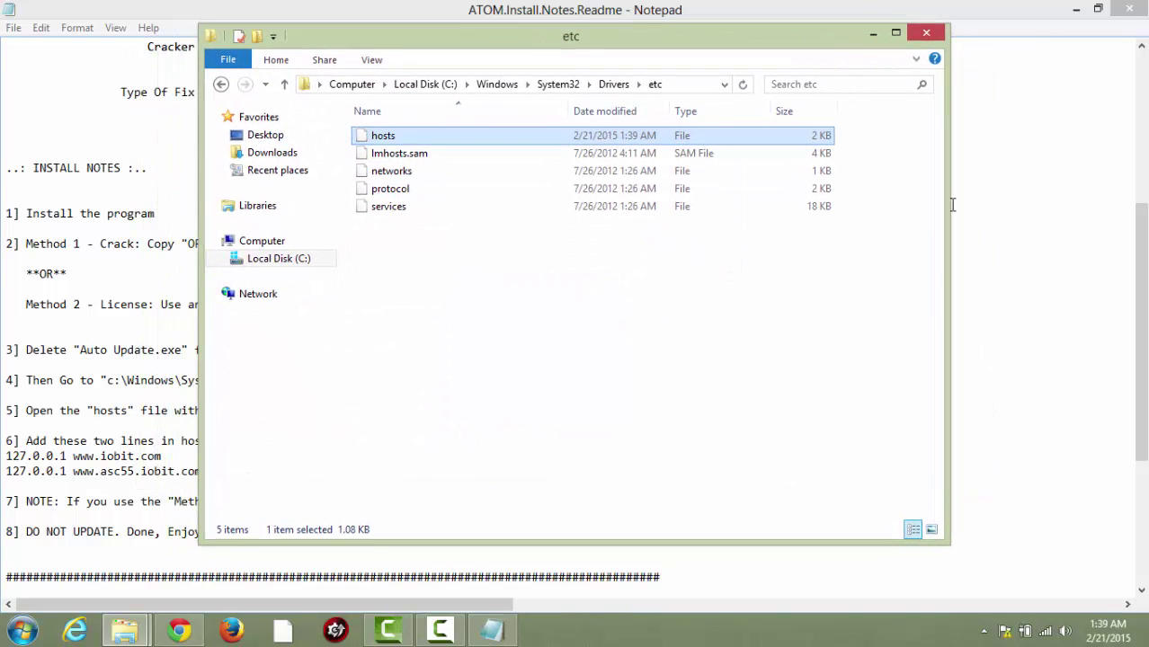
{"action": "left_click", "coordinate": [927, 34]}
{"action": "scroll", "coordinate": [314, 390], "scroll_direction": "down", "scroll_amount": 2}
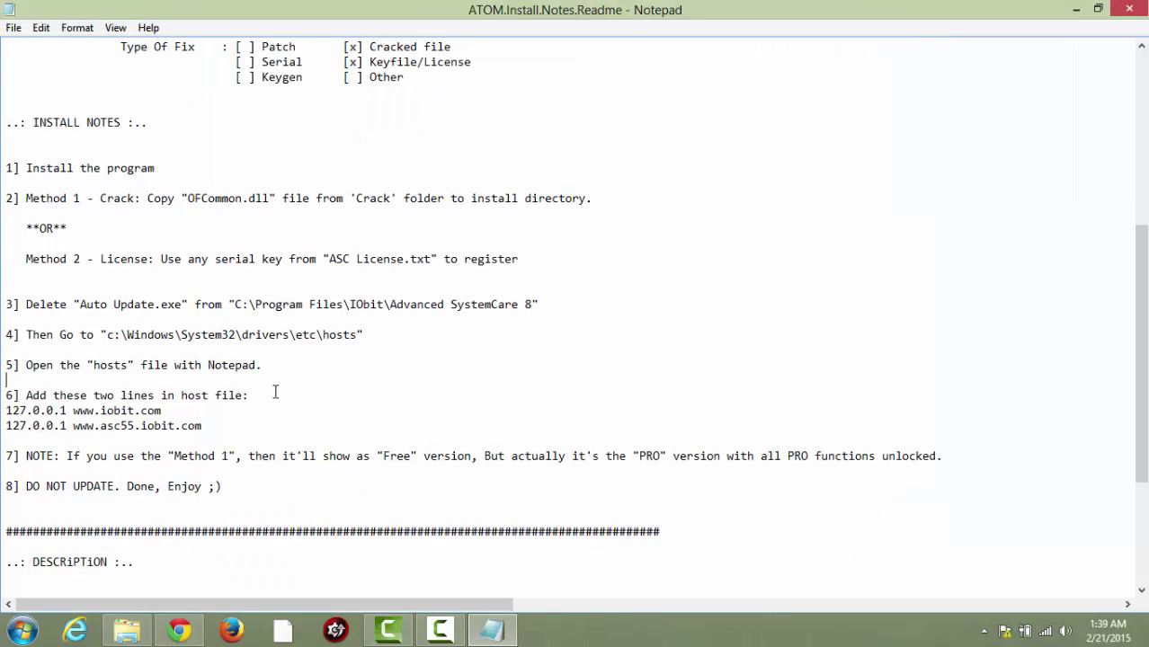
{"action": "scroll", "coordinate": [213, 439], "scroll_direction": "up", "scroll_amount": 2}
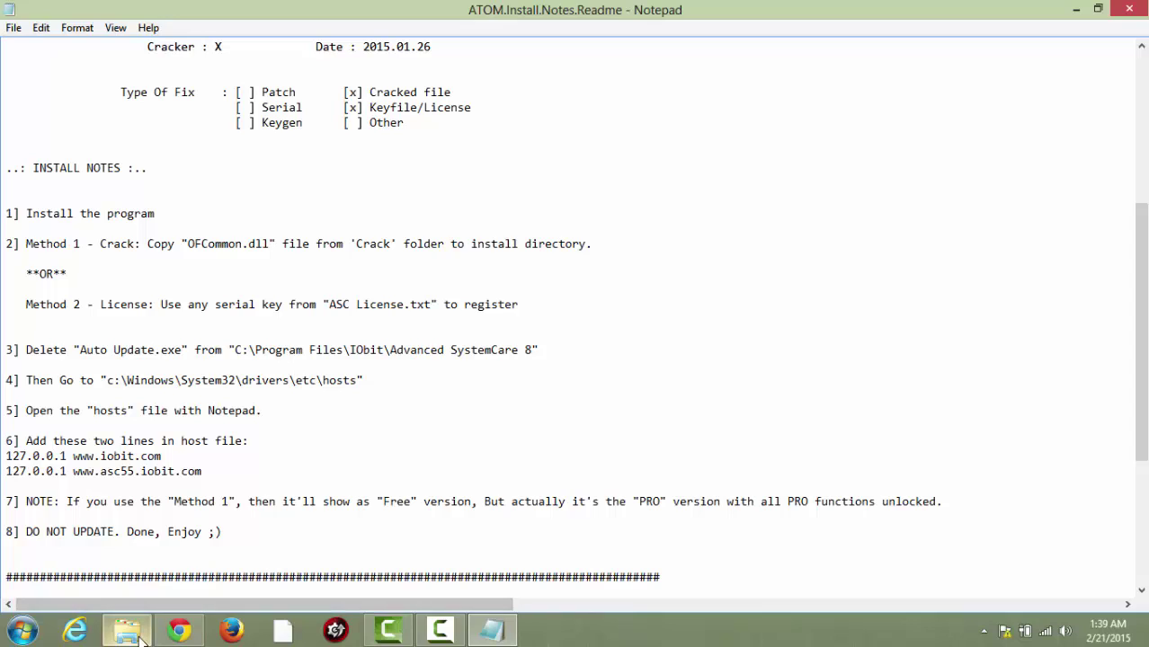
Step: Run advanced-systemcare-setup from the downloaded IObit folder and allow it to run despite the SmartScreen warning
{"action": "left_click", "coordinate": [184, 529]}
{"action": "left_click", "coordinate": [248, 157]}
{"action": "double_click", "coordinate": [248, 157]}
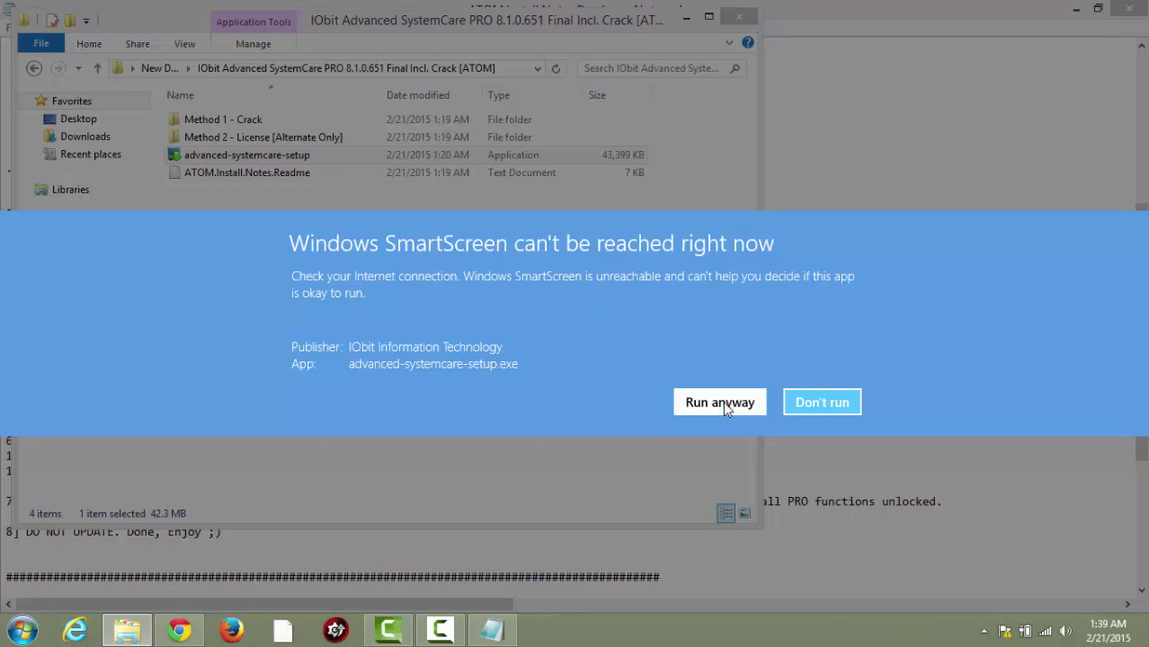
{"action": "left_click", "coordinate": [720, 403]}
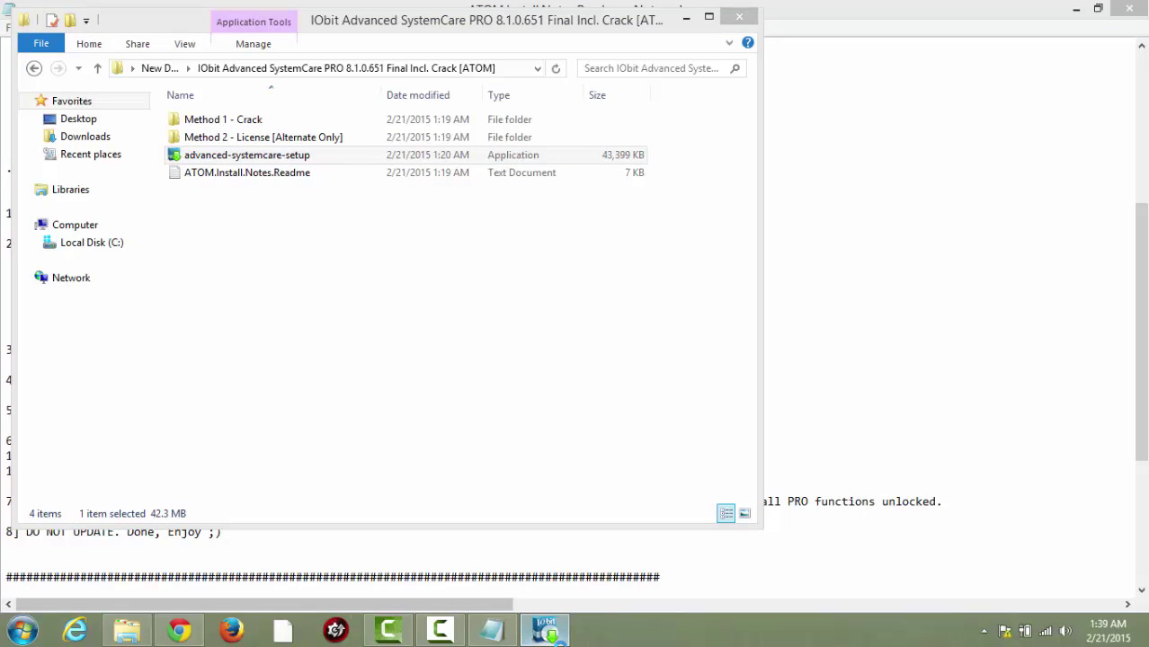
{"action": "mouse_move", "coordinate": [545, 629]}
{"action": "mouse_move", "coordinate": [531, 557]}
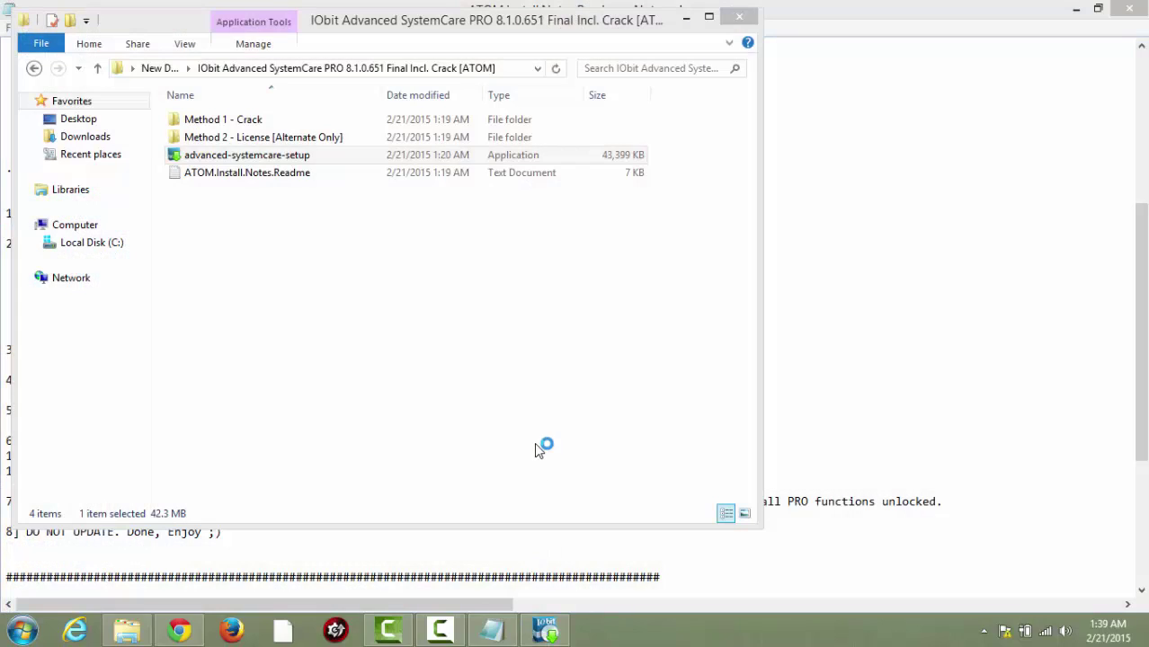
Step: Bring the Advanced SystemCare 8 setup wizard to the front, arranging the folder and wizard windows on the desktop
{"action": "left_click_drag", "start_coordinate": [593, 29], "coordinate": [703, 34]}
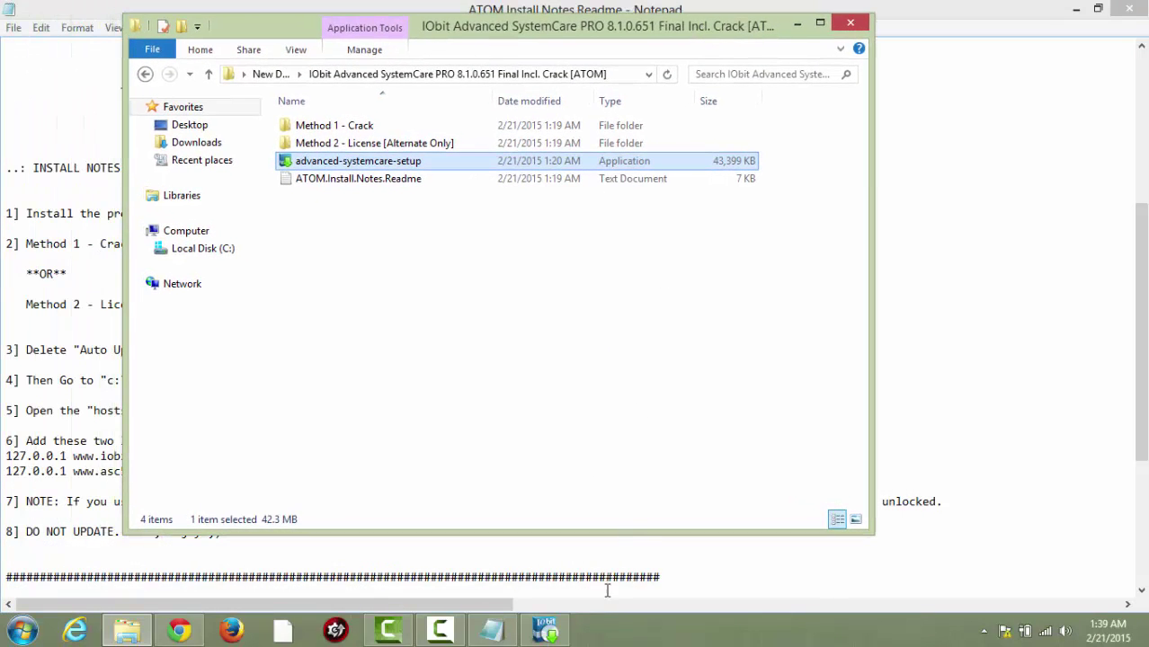
{"action": "mouse_move", "coordinate": [545, 629]}
{"action": "mouse_move", "coordinate": [550, 538]}
{"action": "mouse_move", "coordinate": [550, 632]}
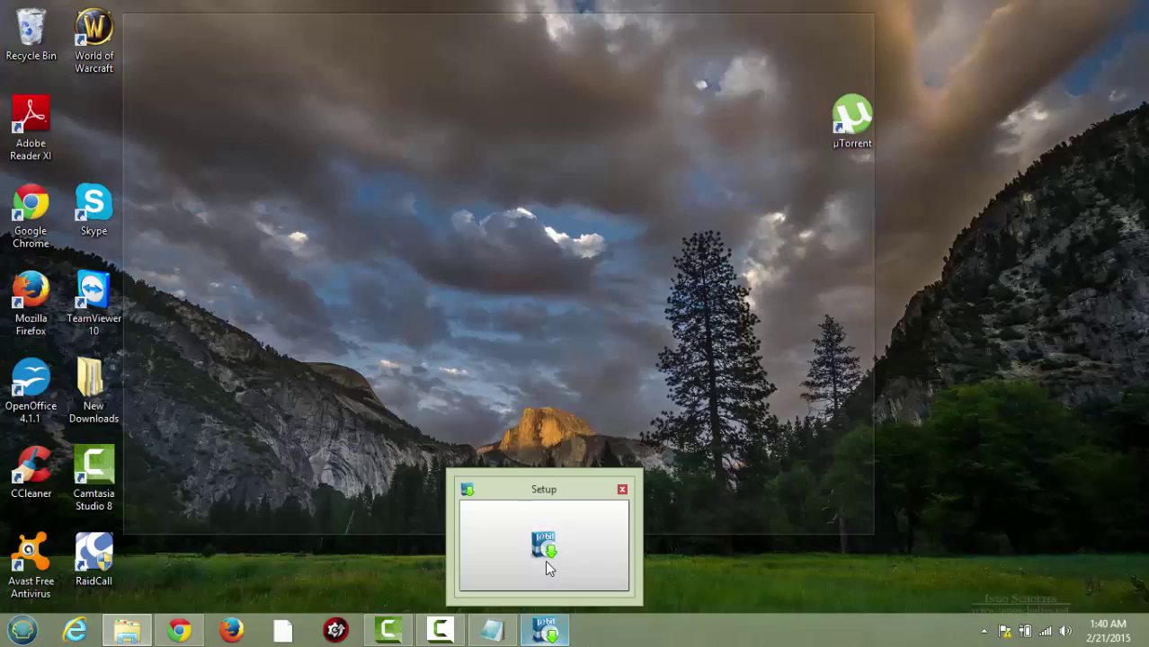
{"action": "left_click", "coordinate": [545, 560]}
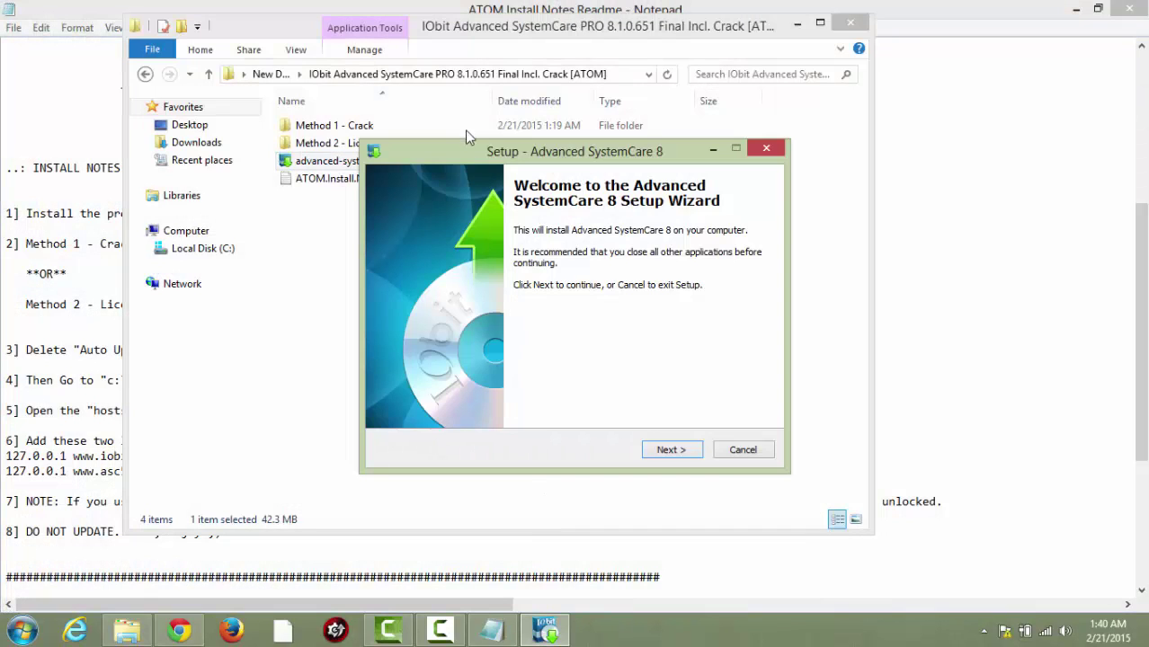
{"action": "left_click_drag", "start_coordinate": [634, 153], "coordinate": [404, 175]}
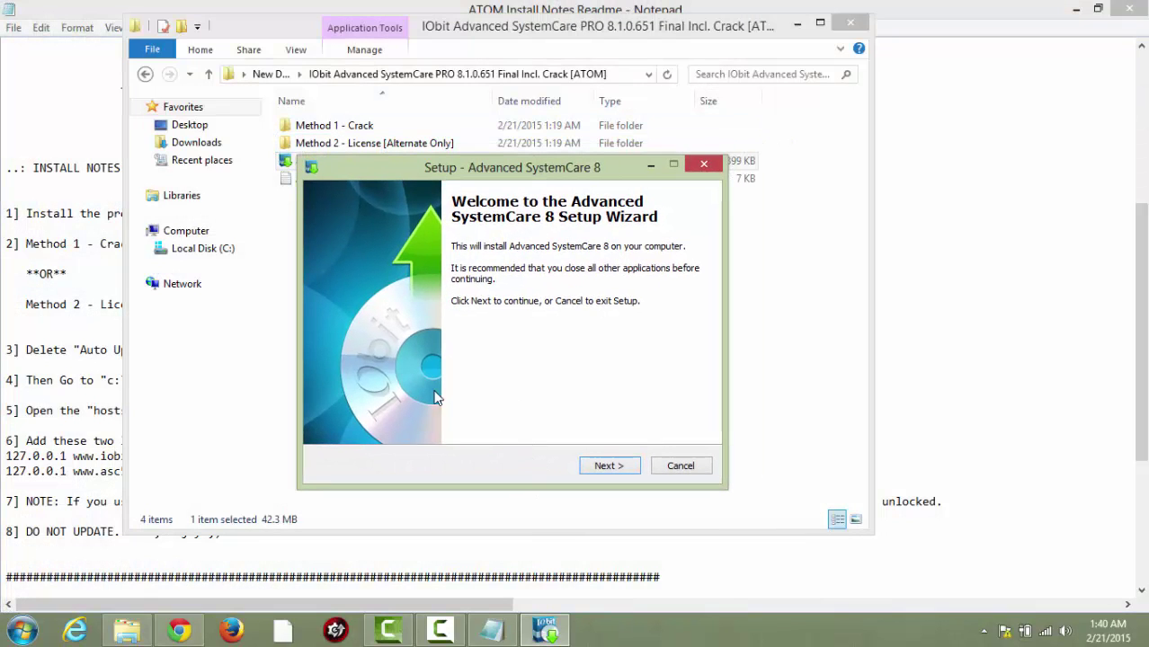
Step: Accept the license agreement, and proceed with the default install folder and only the desktop icon option
{"action": "left_click", "coordinate": [599, 469]}
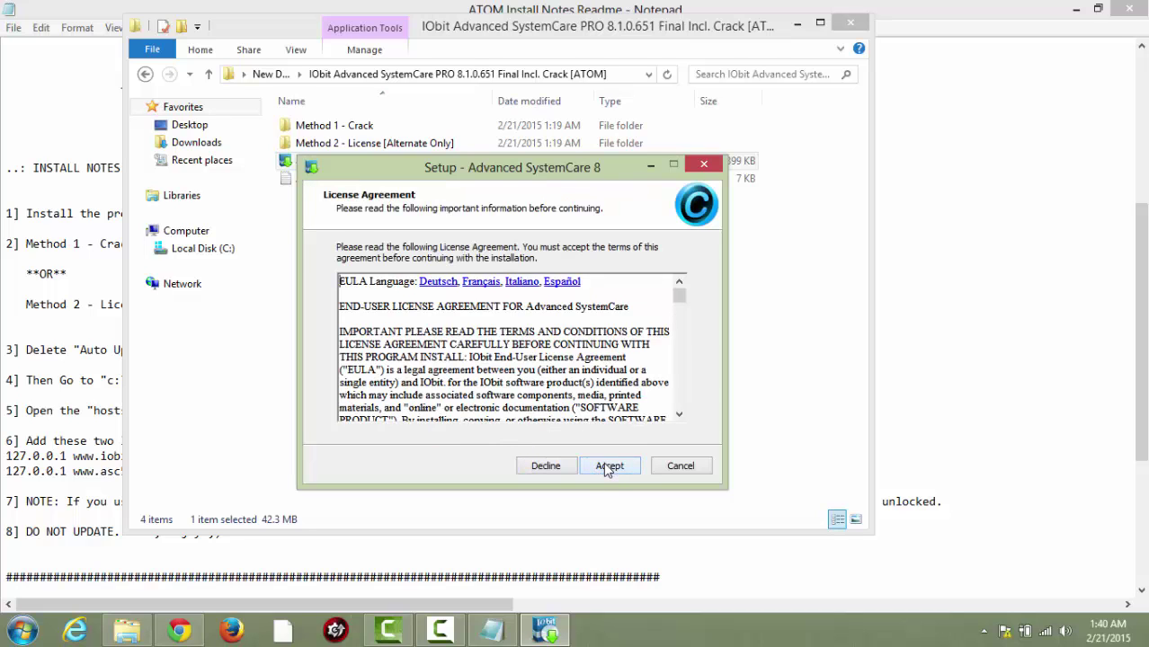
{"action": "left_click", "coordinate": [609, 466]}
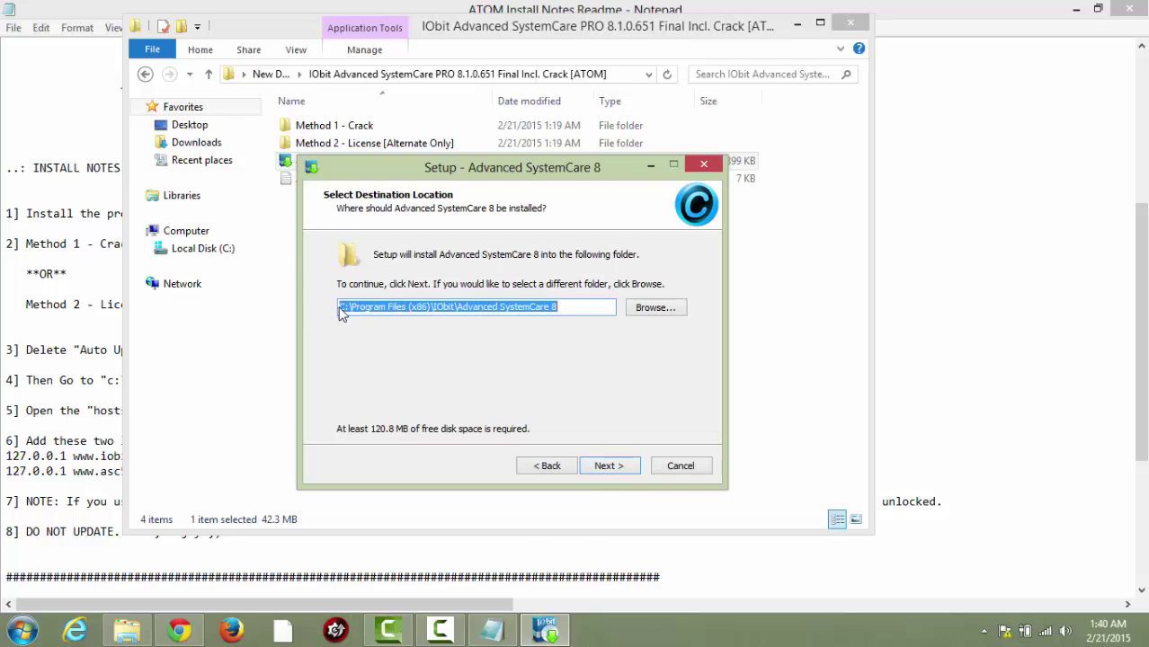
{"action": "left_click", "coordinate": [615, 466]}
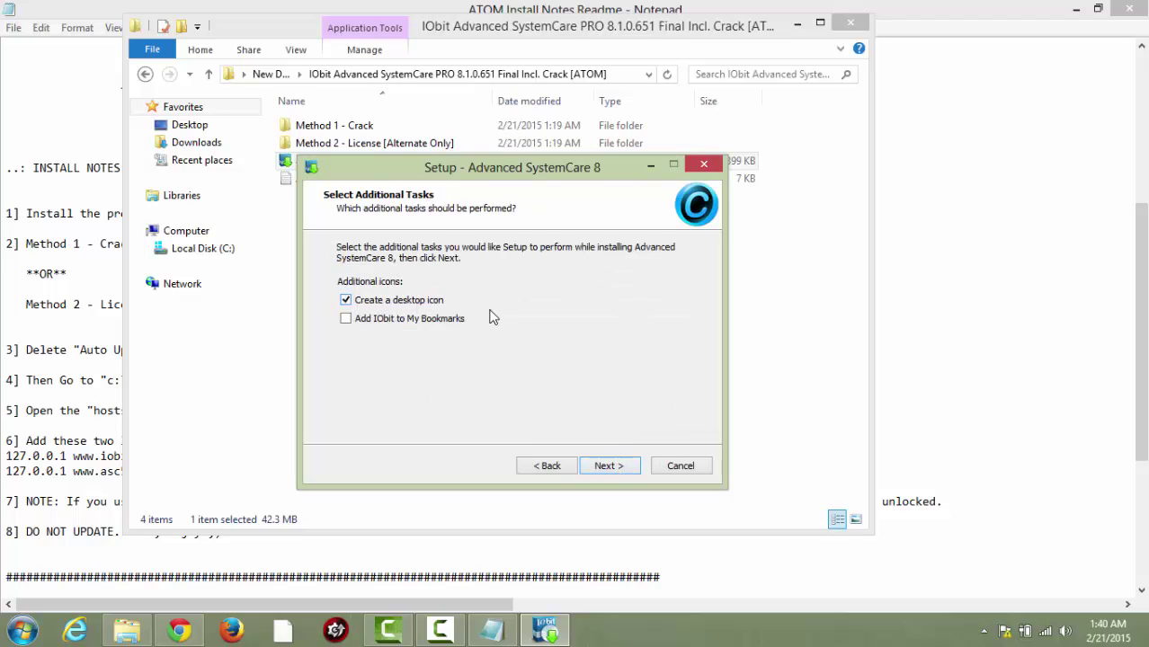
{"action": "left_click", "coordinate": [608, 465]}
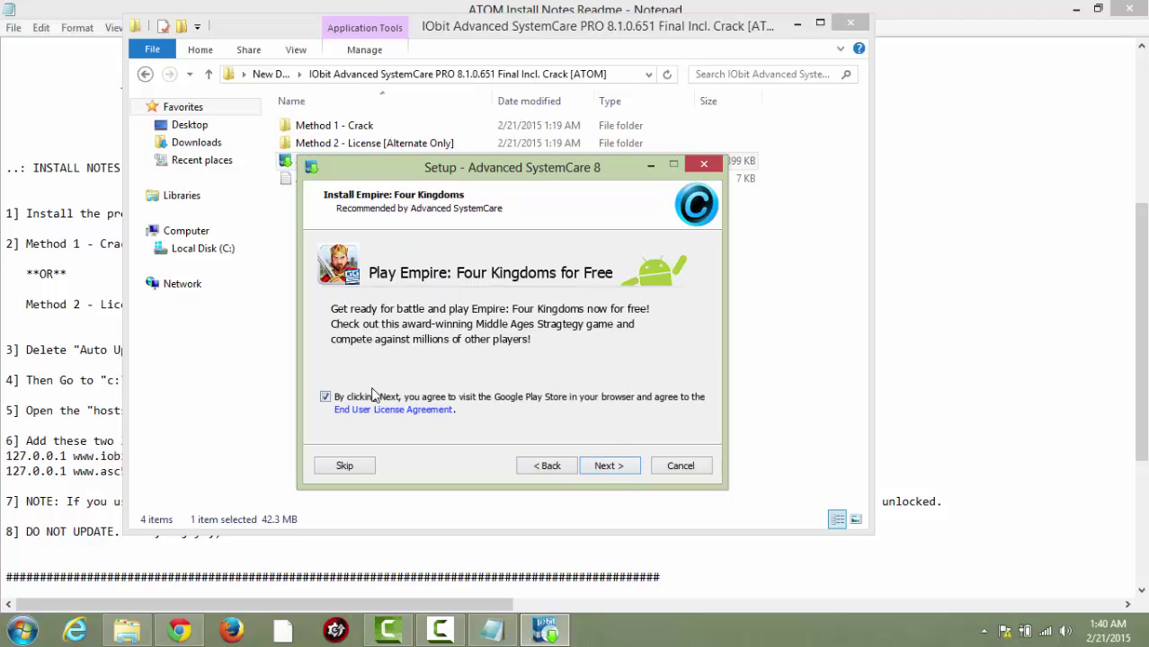
Step: Skip the Empire: Four Kingdoms offer and finish the setup without installing IObit Malware Fighter Free
{"action": "left_click", "coordinate": [325, 397]}
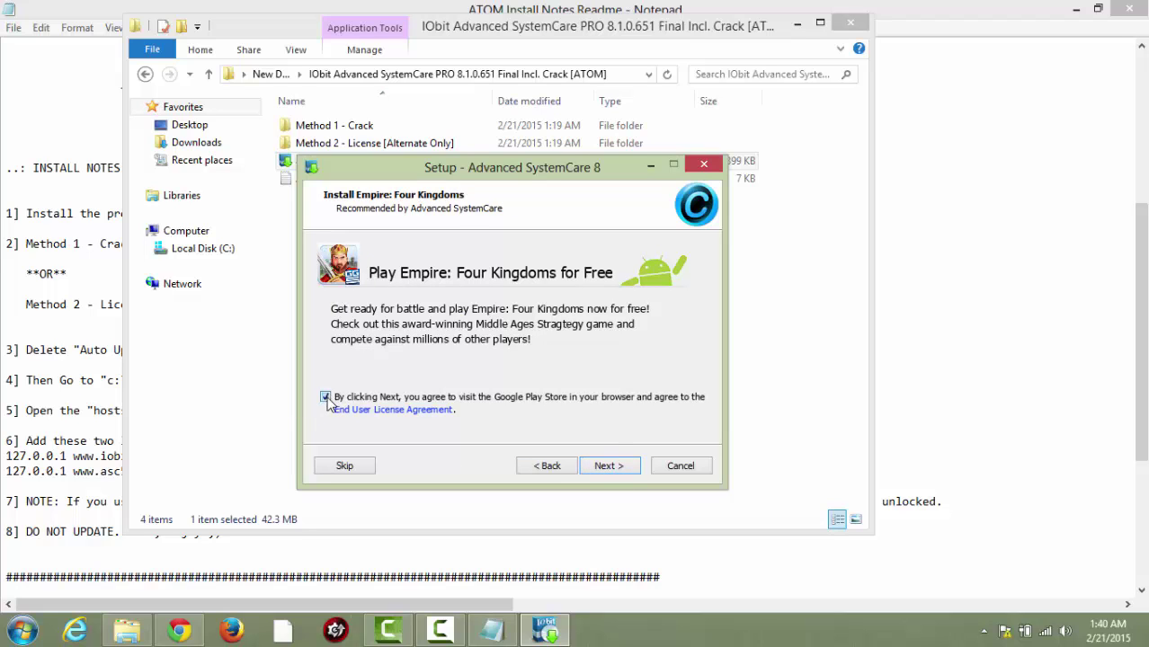
{"action": "left_click", "coordinate": [343, 468]}
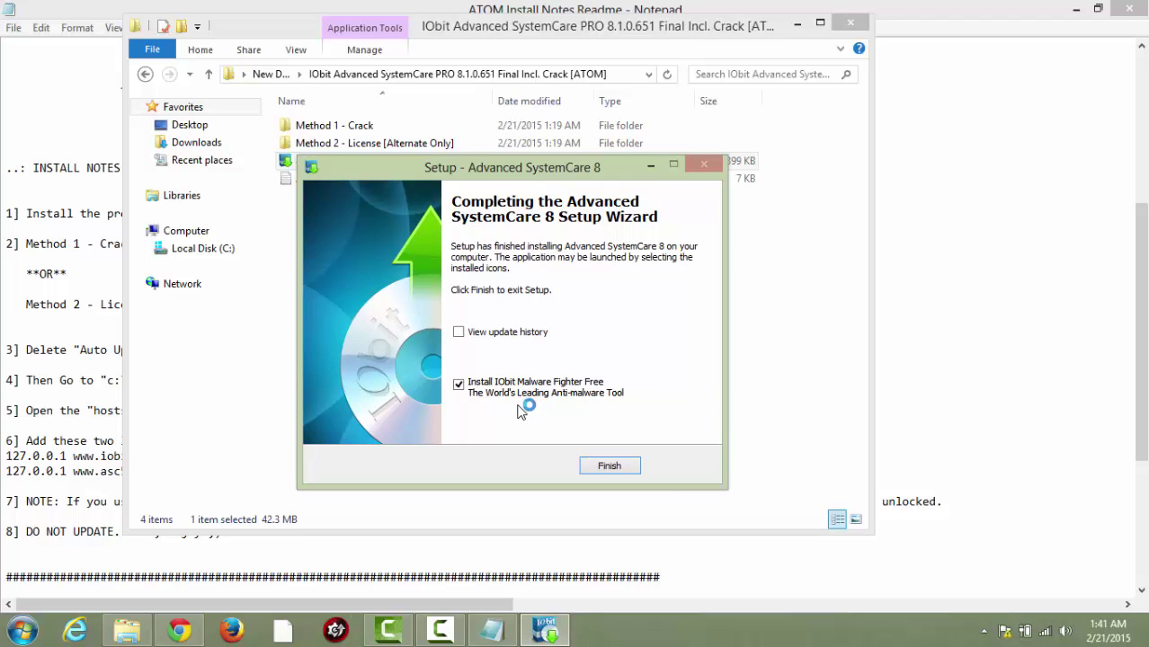
{"action": "left_click", "coordinate": [460, 385]}
{"action": "left_click", "coordinate": [610, 466]}
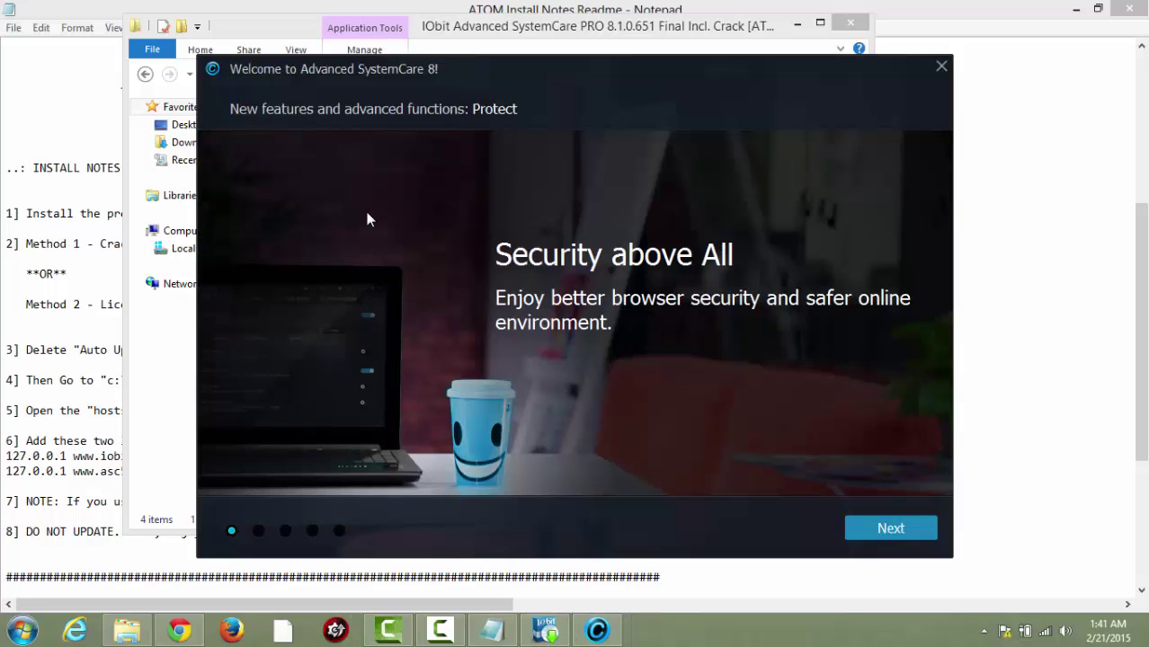
Step: Dismiss the Advanced SystemCare 8 welcome tour and close the program's main window
{"action": "left_click_drag", "start_coordinate": [343, 76], "coordinate": [293, 81]}
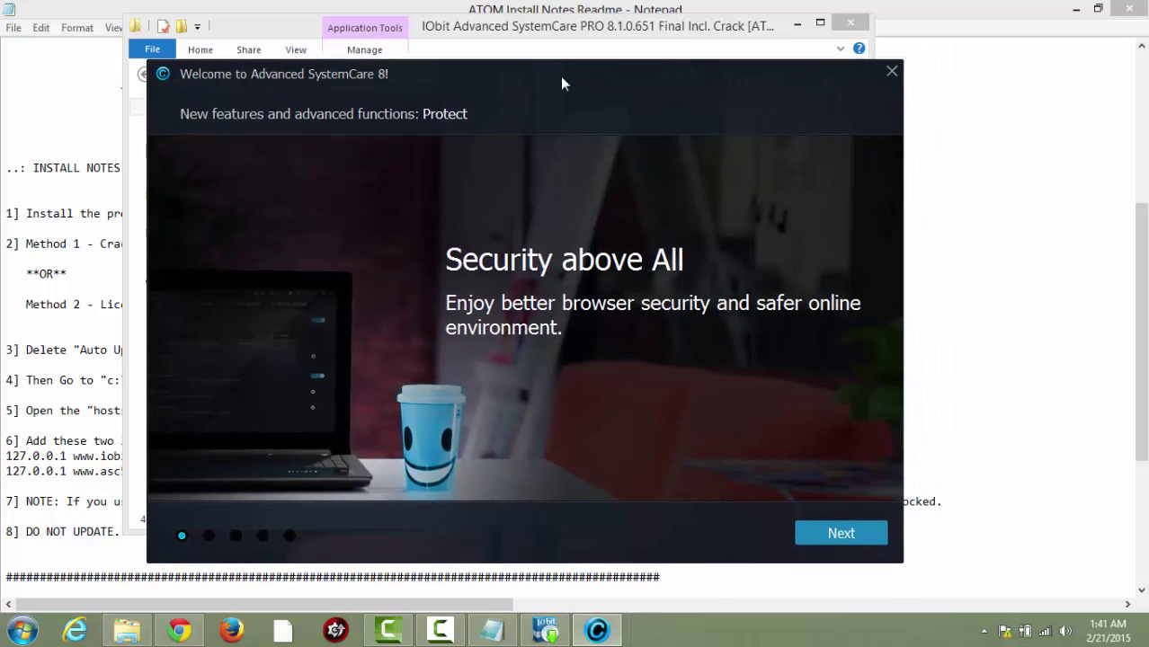
{"action": "left_click", "coordinate": [891, 72]}
{"action": "double_click", "coordinate": [409, 161]}
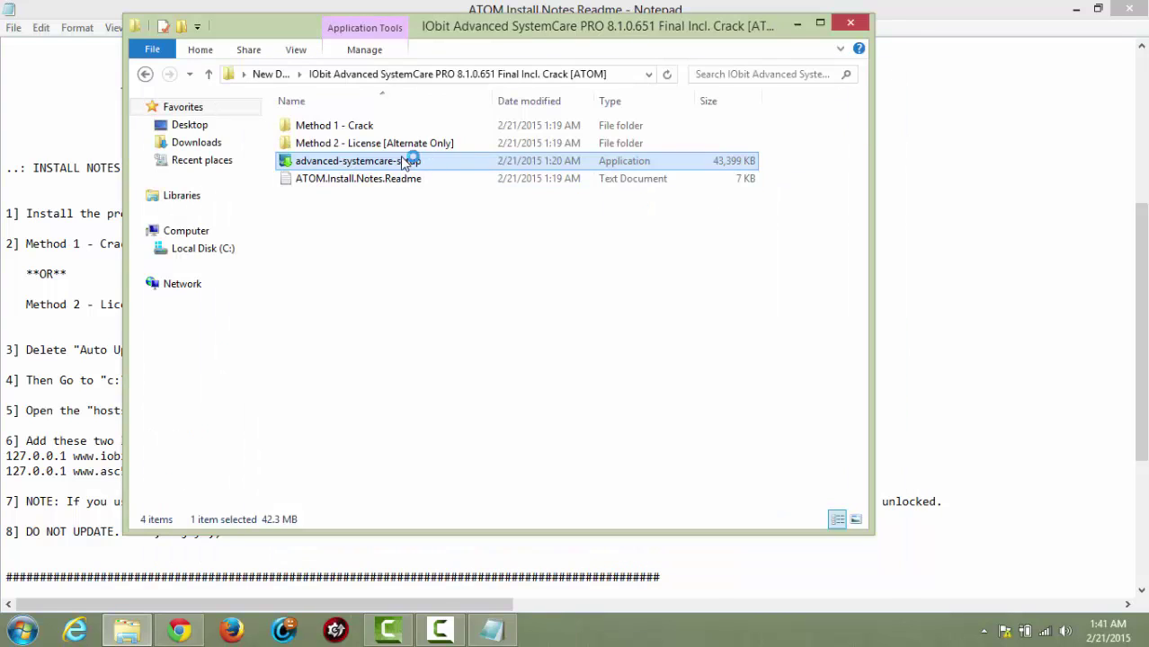
{"action": "left_click", "coordinate": [339, 126]}
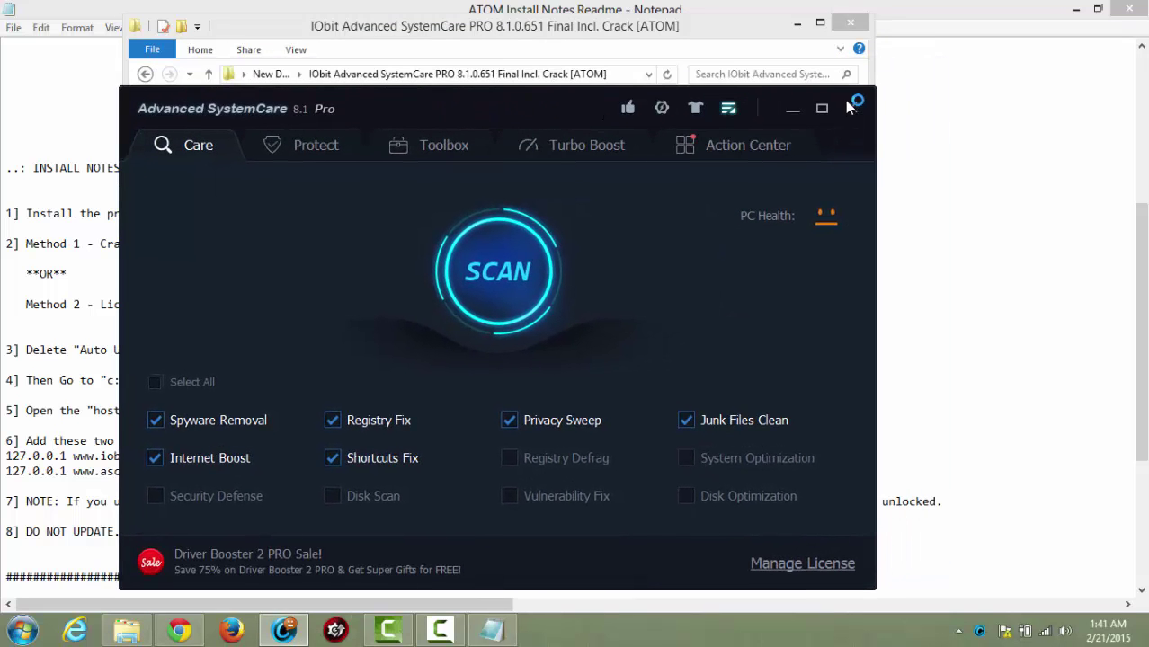
{"action": "left_click", "coordinate": [852, 107]}
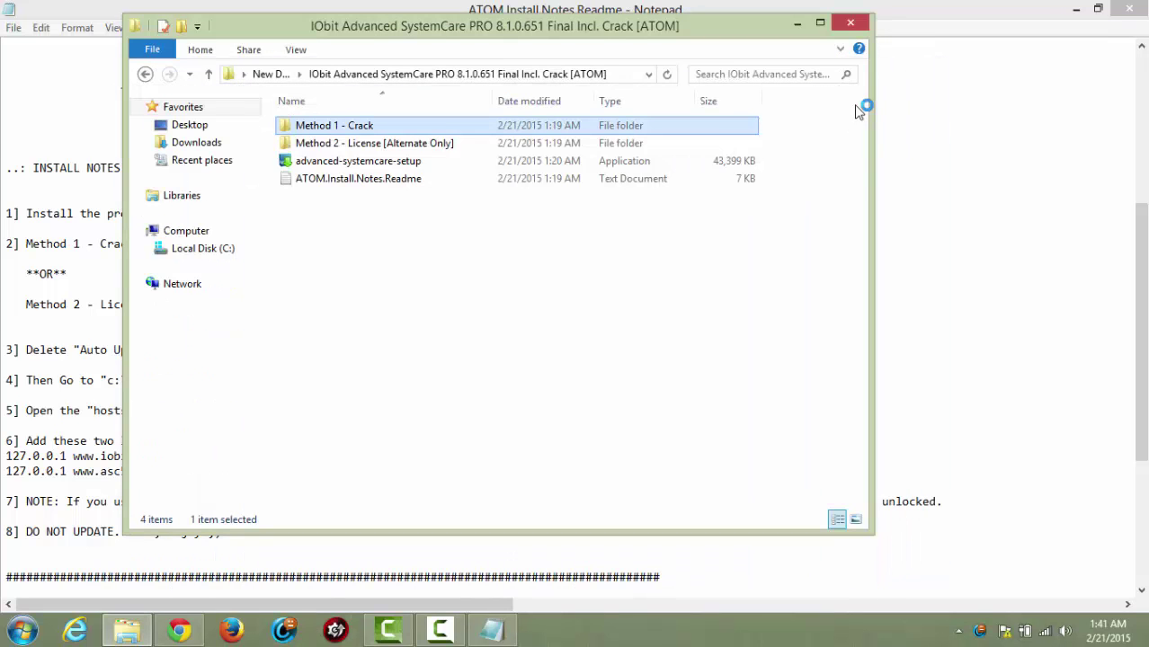
Step: Delete the "Method 1 - Crack" folder from the downloaded IObit folder
{"action": "left_click", "coordinate": [368, 127]}
{"action": "key", "text": "BackSpace"}
{"action": "left_click", "coordinate": [359, 160]}
{"action": "left_click", "coordinate": [362, 125]}
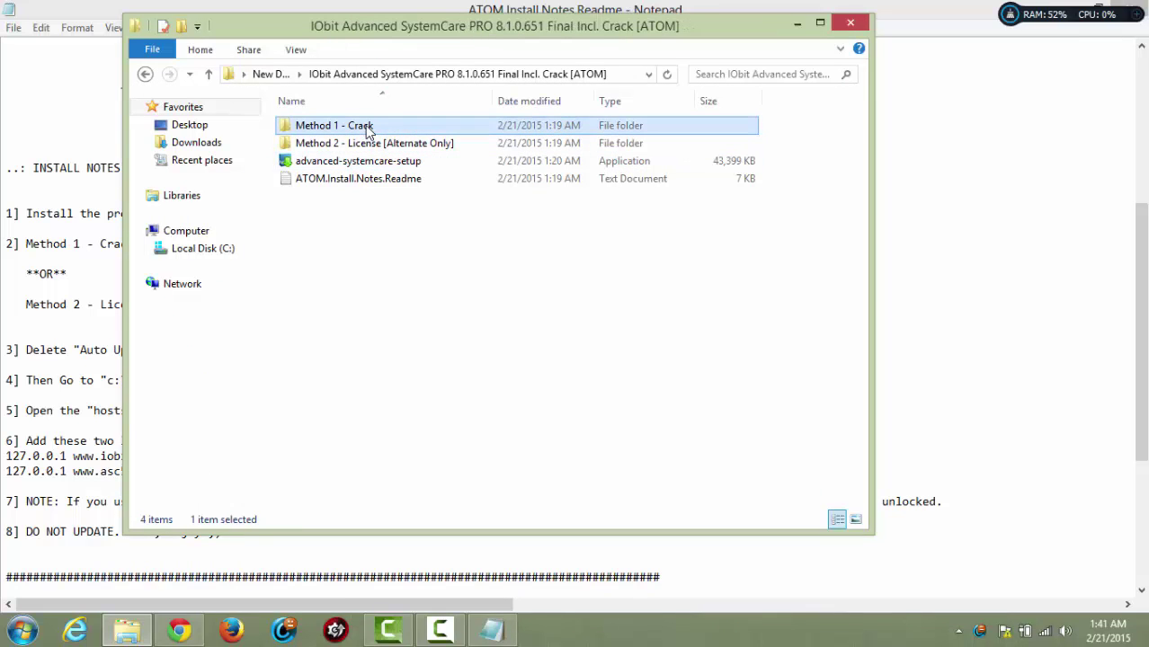
{"action": "key", "text": "Delete"}
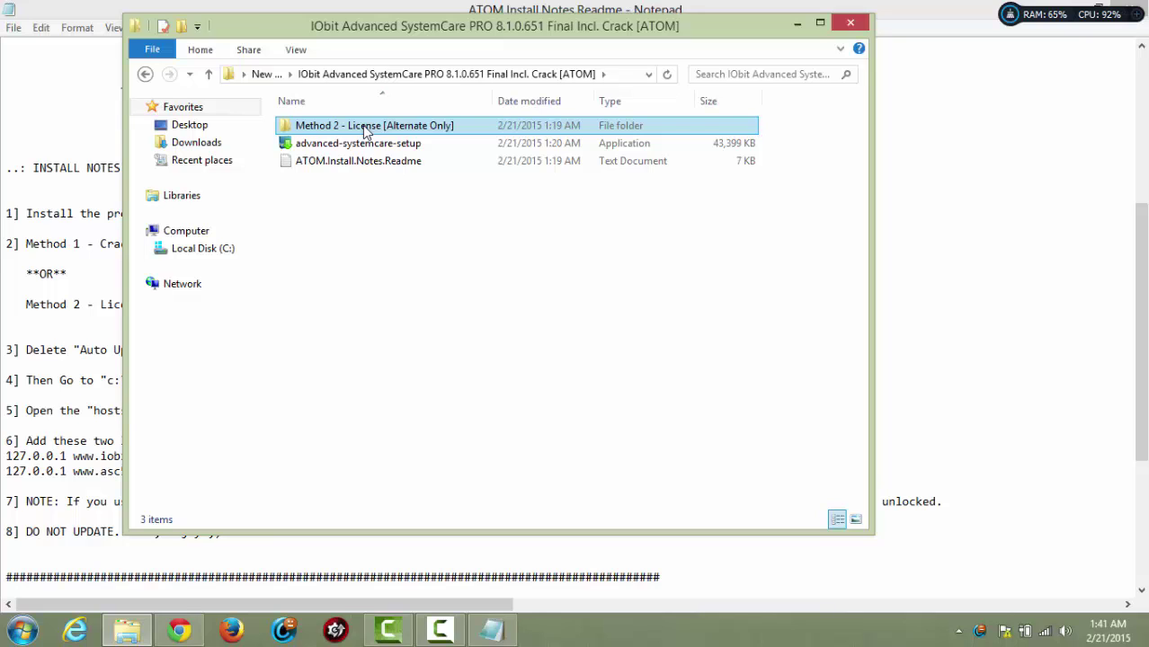
Step: Open the ASC License text file in the "Method 2 - License [Alternate Only]" folder and maximize its window
{"action": "double_click", "coordinate": [364, 128]}
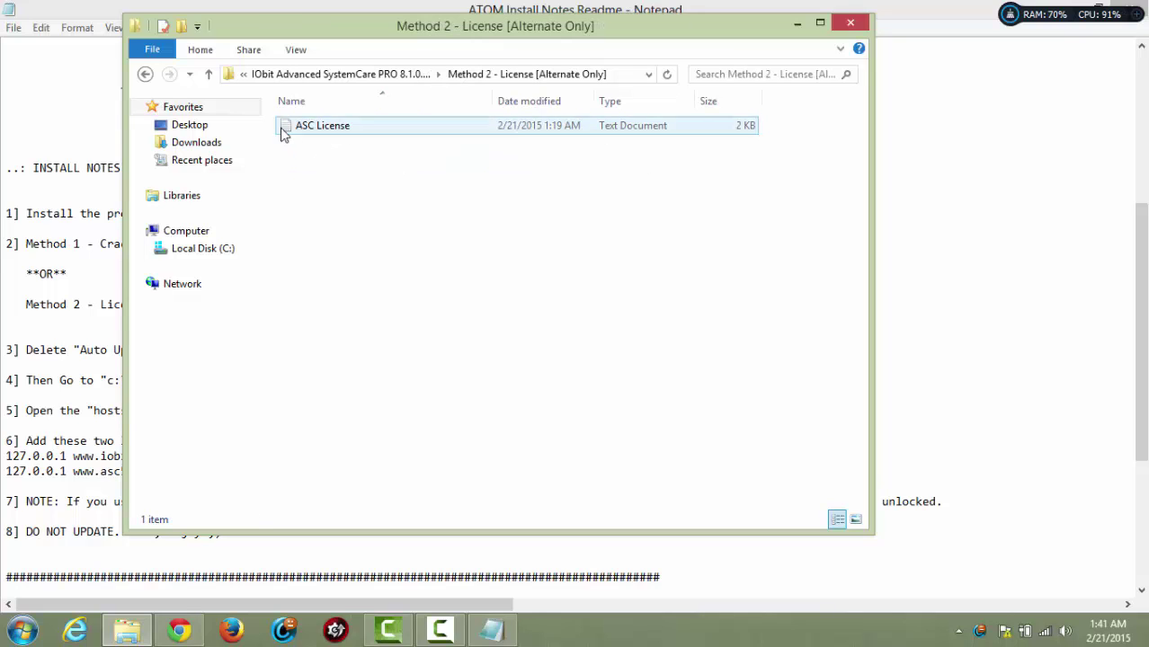
{"action": "left_click", "coordinate": [314, 134]}
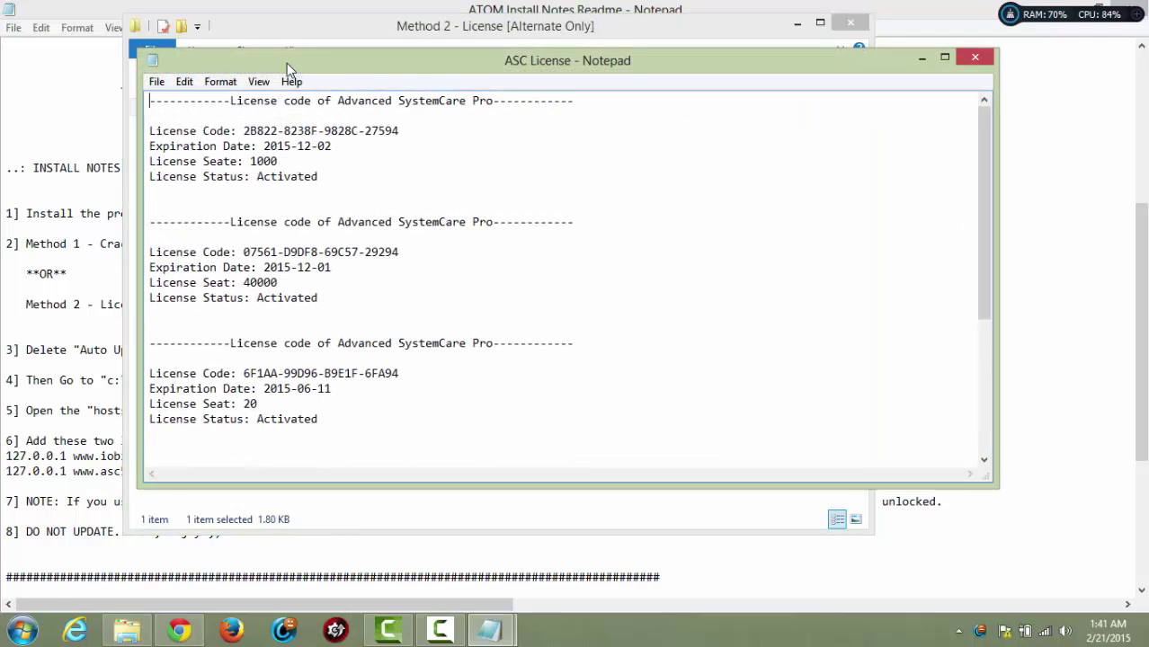
{"action": "double_click", "coordinate": [286, 63]}
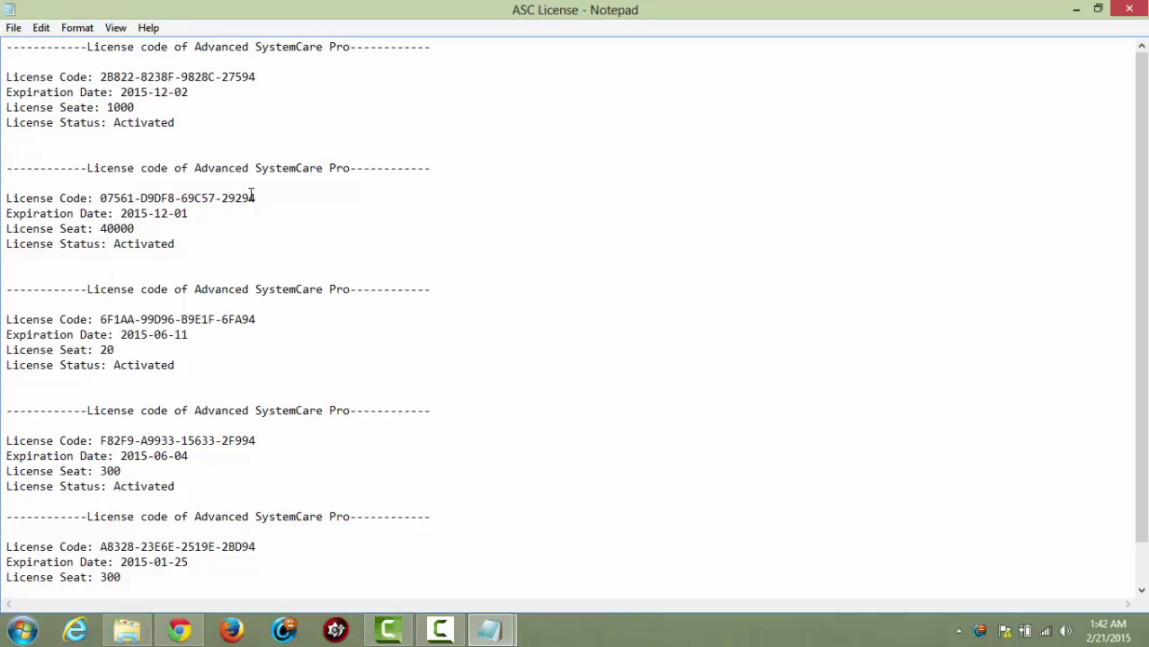
Step: Copy the second license code listed in the ASC License file and close the file
{"action": "left_click_drag", "start_coordinate": [257, 198], "coordinate": [99, 194]}
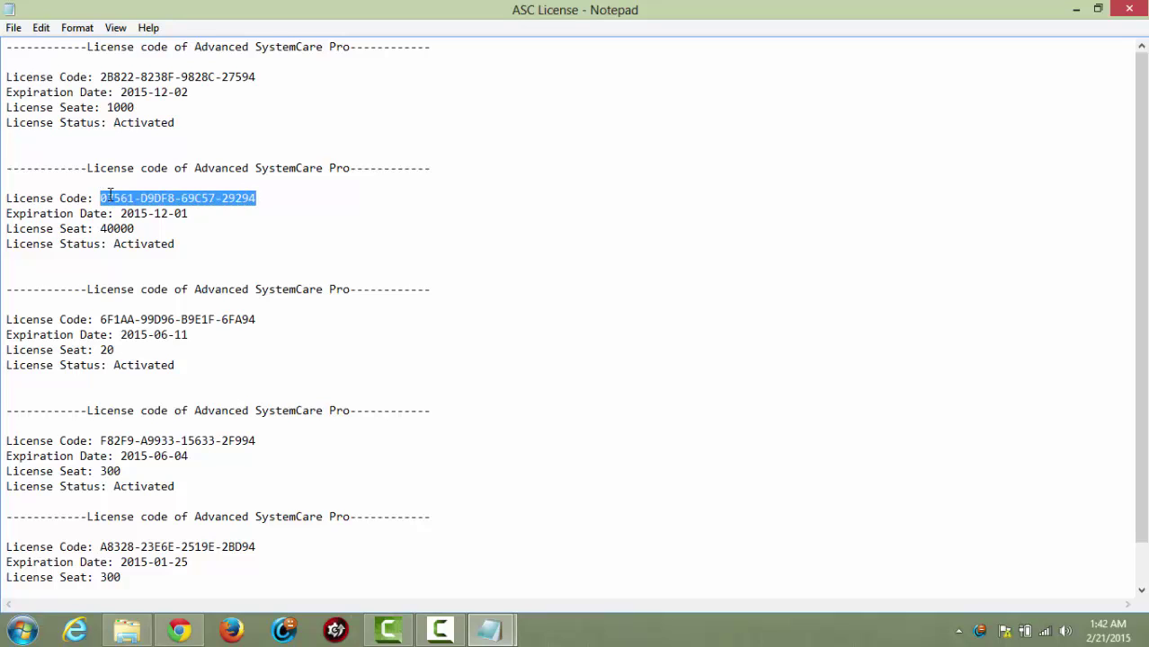
{"action": "right_click", "coordinate": [109, 194]}
{"action": "left_click", "coordinate": [151, 247]}
{"action": "left_click", "coordinate": [1130, 10]}
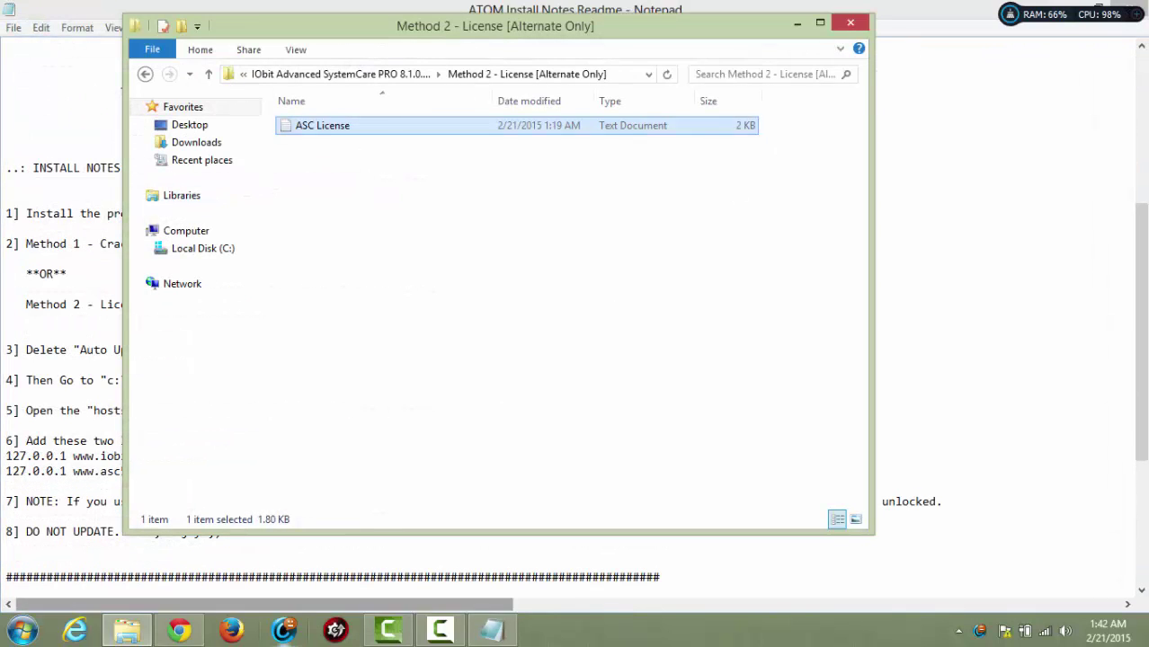
Step: Switch to Advanced SystemCare and open its License Manager to check the license status
{"action": "left_click", "coordinate": [285, 629]}
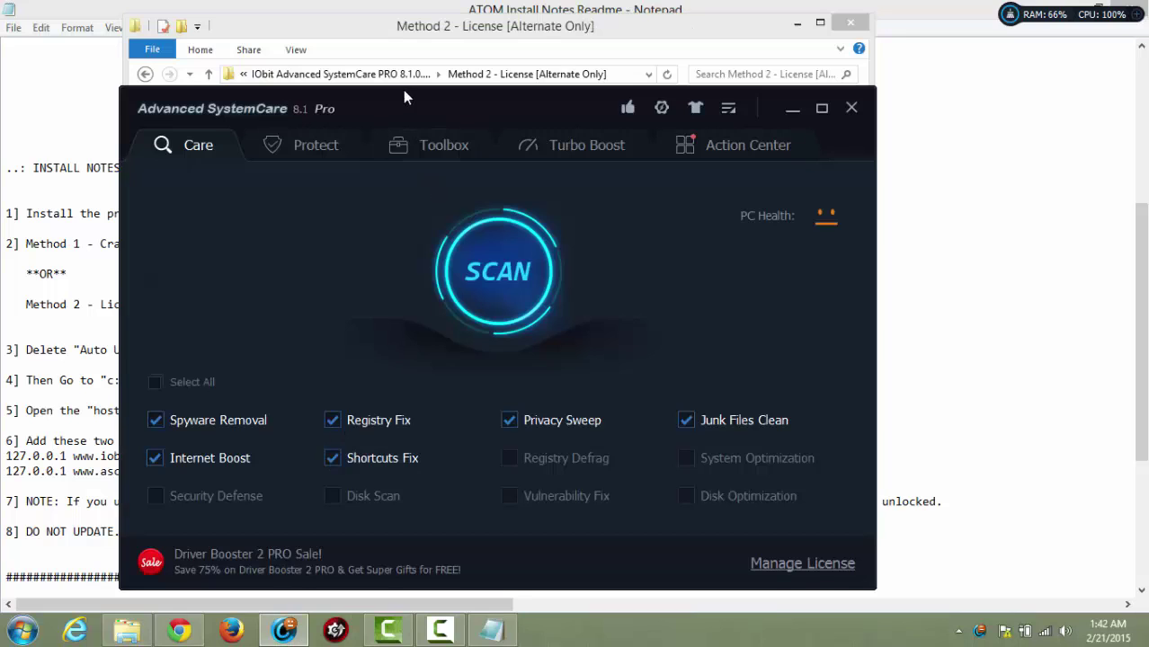
{"action": "left_click_drag", "start_coordinate": [378, 103], "coordinate": [413, 68]}
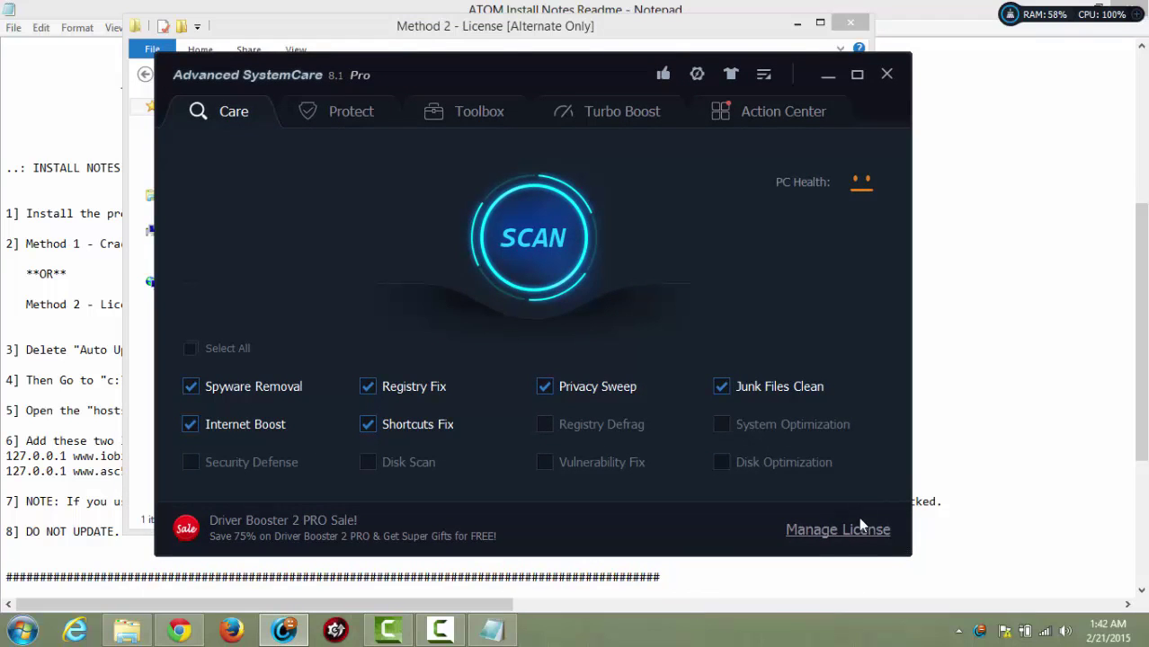
{"action": "left_click", "coordinate": [807, 532]}
{"action": "left_click", "coordinate": [828, 536]}
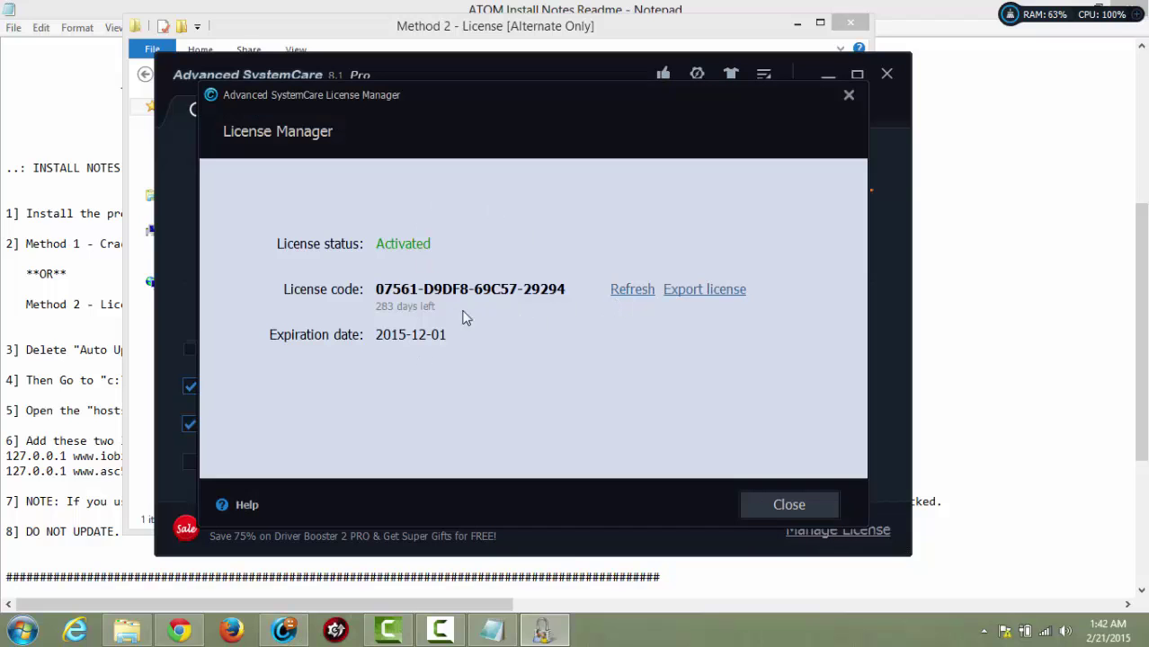
Step: Register Advanced SystemCare with the copied license code in the License Manager and reopen it to check the license status
{"action": "left_click", "coordinate": [649, 292]}
{"action": "right_click", "coordinate": [554, 303]}
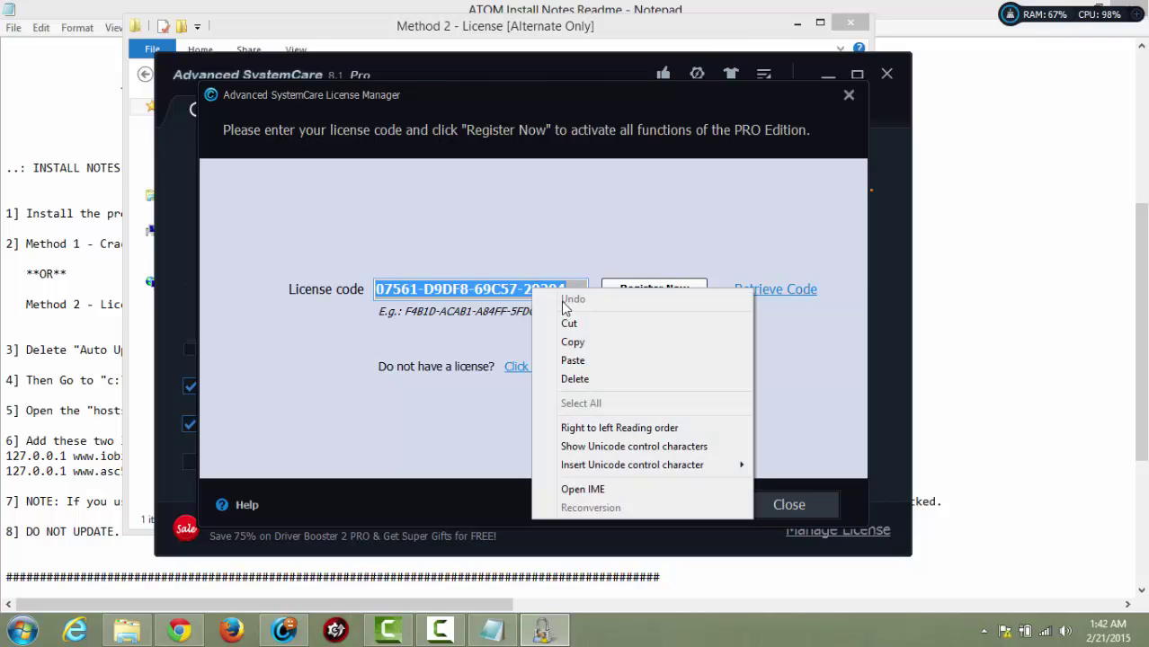
{"action": "left_click", "coordinate": [573, 360]}
{"action": "left_click", "coordinate": [646, 290]}
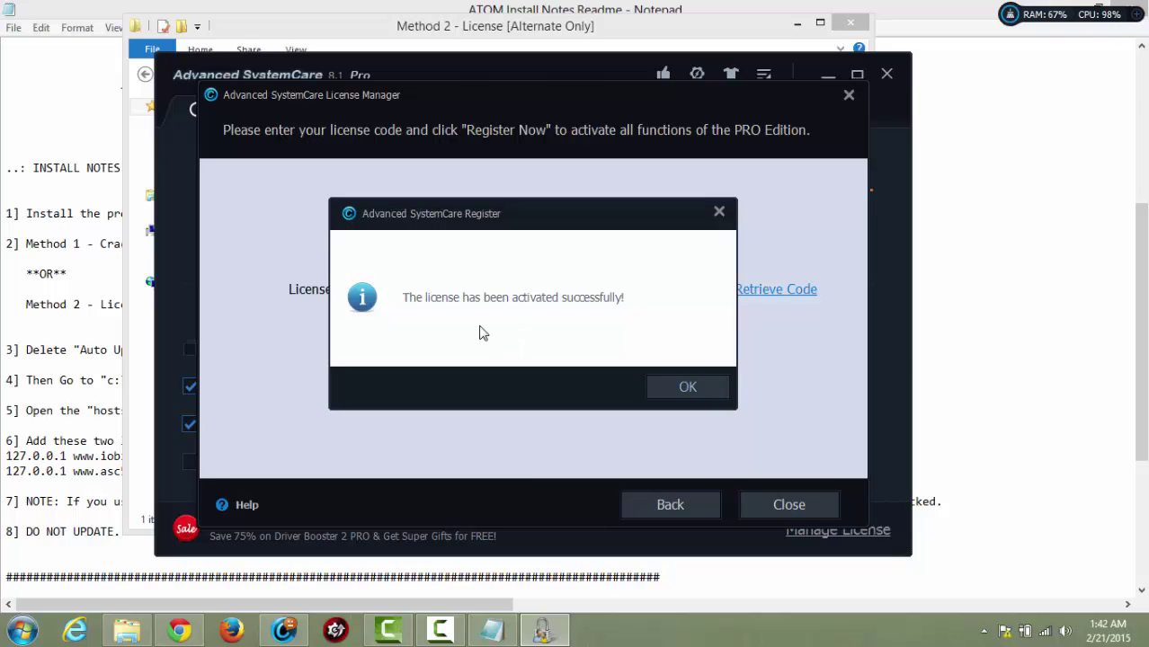
{"action": "left_click", "coordinate": [687, 387]}
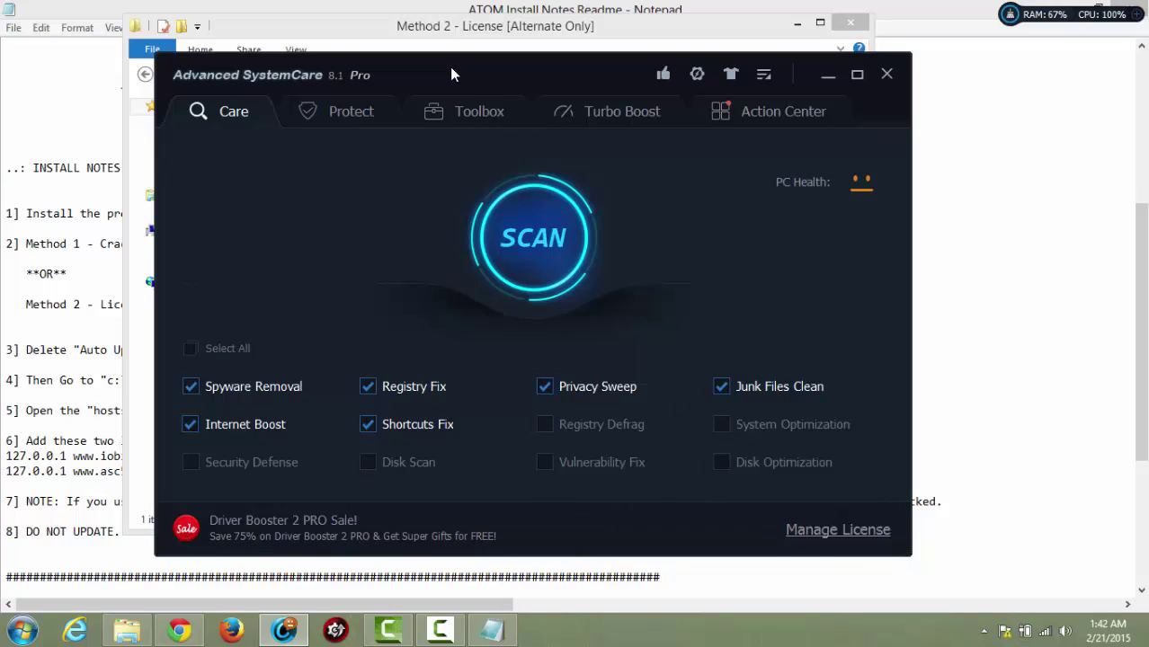
{"action": "left_click_drag", "start_coordinate": [451, 74], "coordinate": [442, 68]}
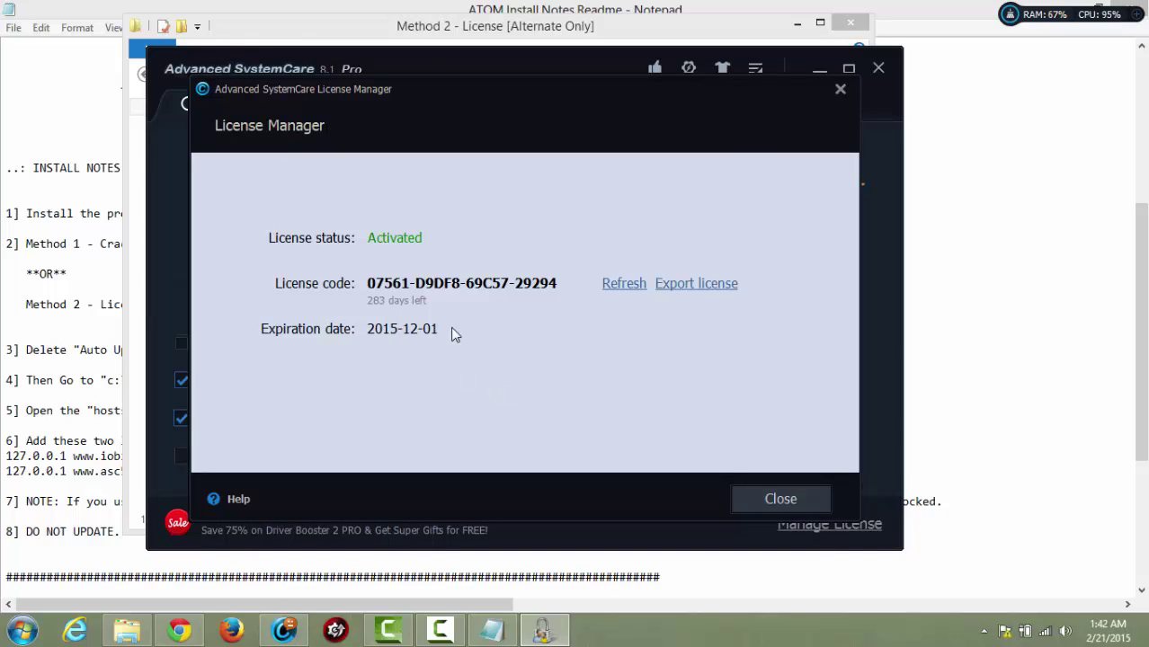
{"action": "left_click", "coordinate": [775, 496]}
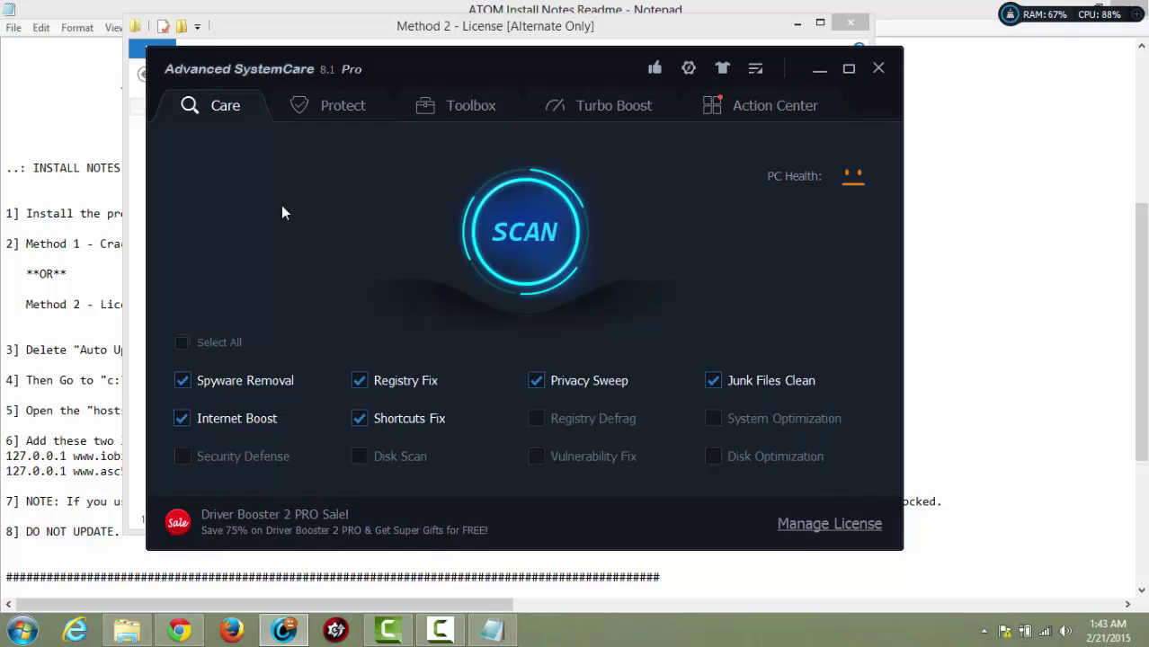
Step: Select all scan items on the Care page and view the PC Health details
{"action": "left_click", "coordinate": [181, 344]}
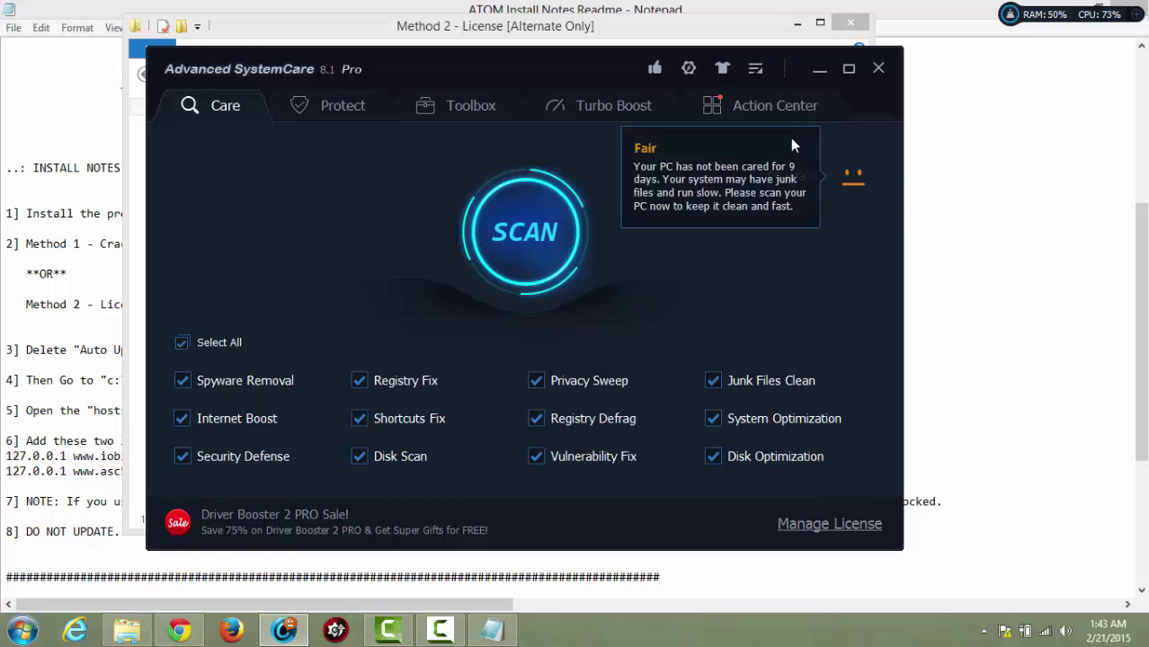
{"action": "mouse_move", "coordinate": [847, 185]}
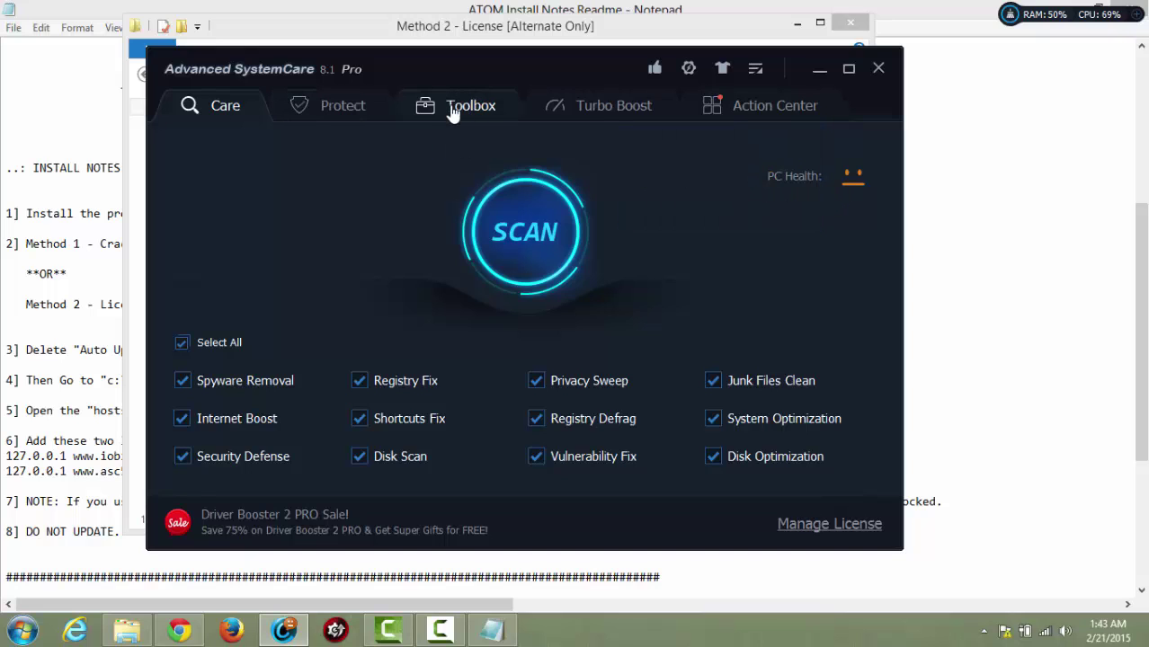
Step: Look through the protection features on the Protect page and the utilities offered in the Toolbox
{"action": "left_click", "coordinate": [343, 109]}
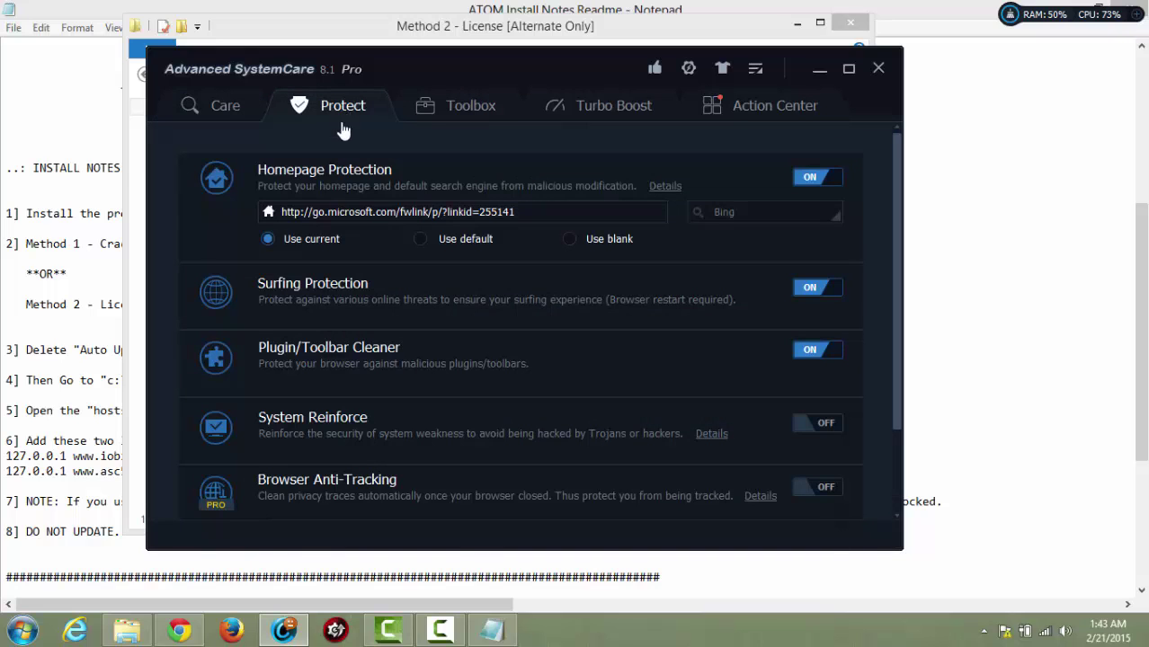
{"action": "scroll", "coordinate": [405, 422], "scroll_direction": "down", "scroll_amount": 3}
{"action": "scroll", "coordinate": [405, 428], "scroll_direction": "up", "scroll_amount": 3}
{"action": "left_click", "coordinate": [468, 110]}
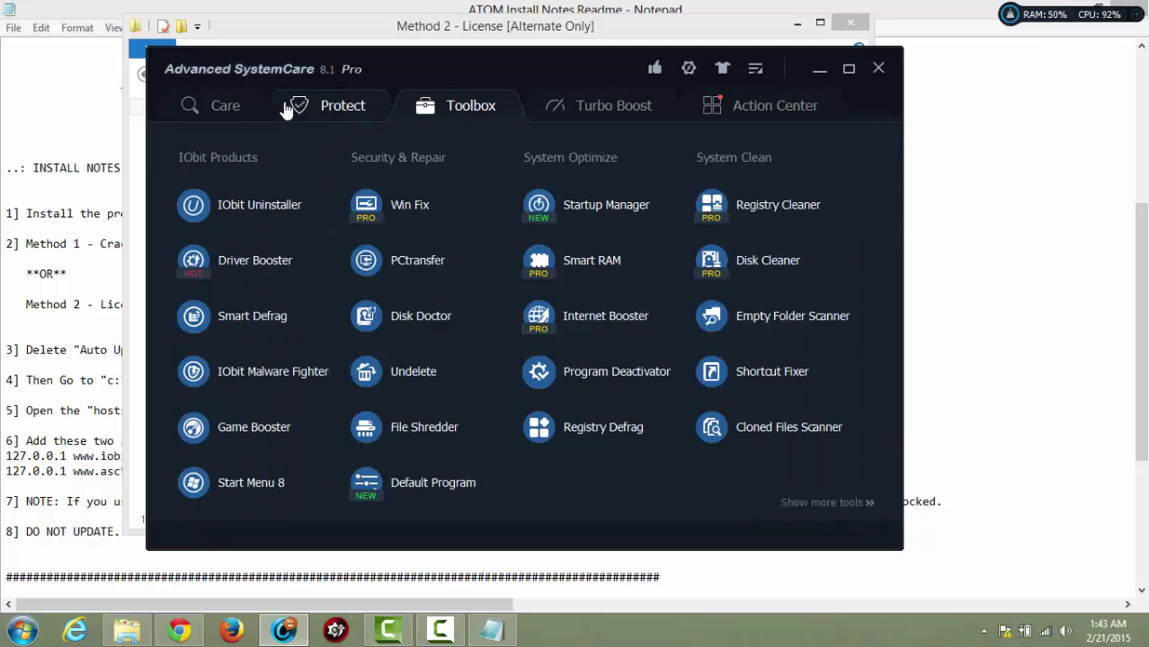